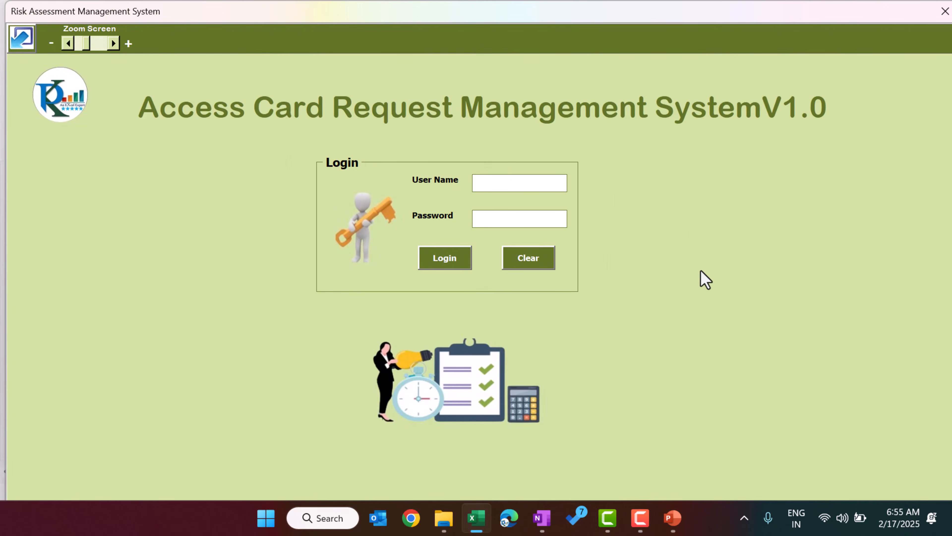
Step: Log in to the access card system with the Admin1 user name and its password
click(518, 182)
text(Admin1)
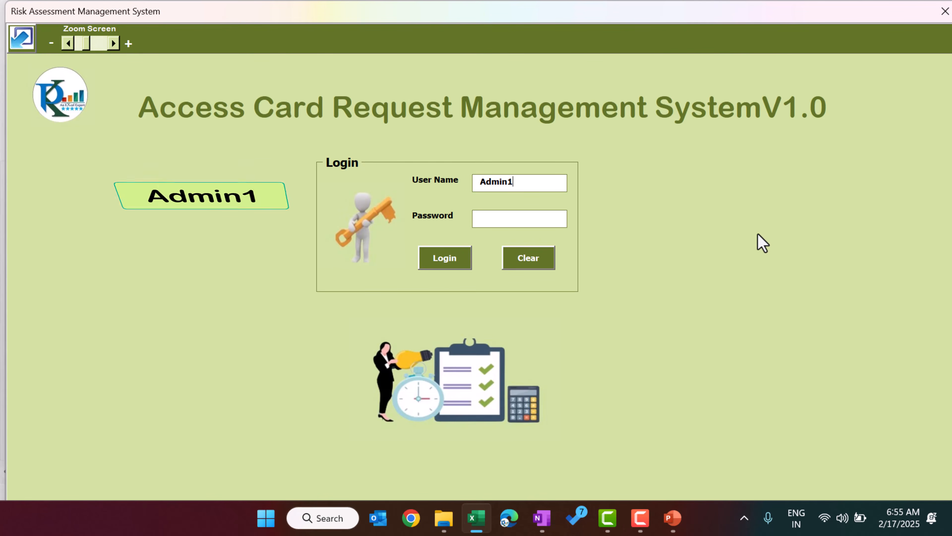
key(Tab)
text(abc)
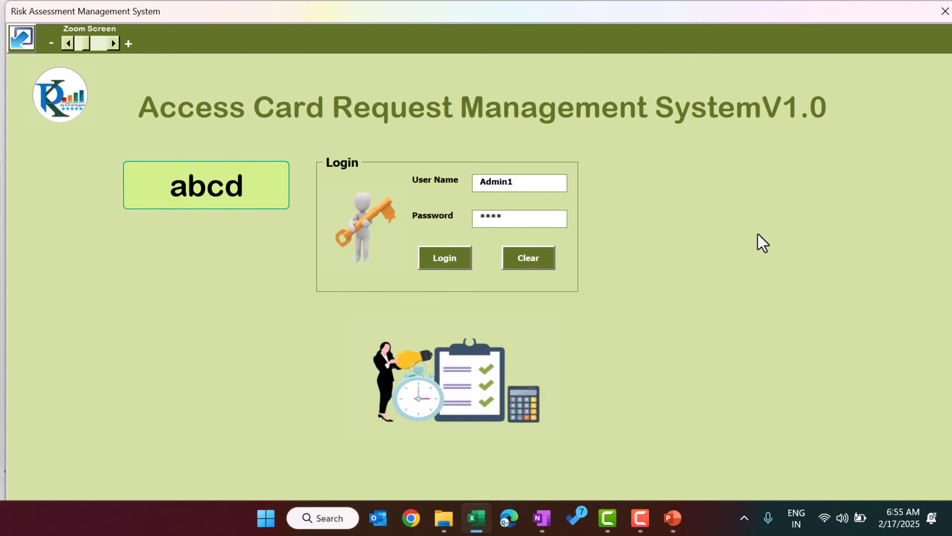
key(Return)
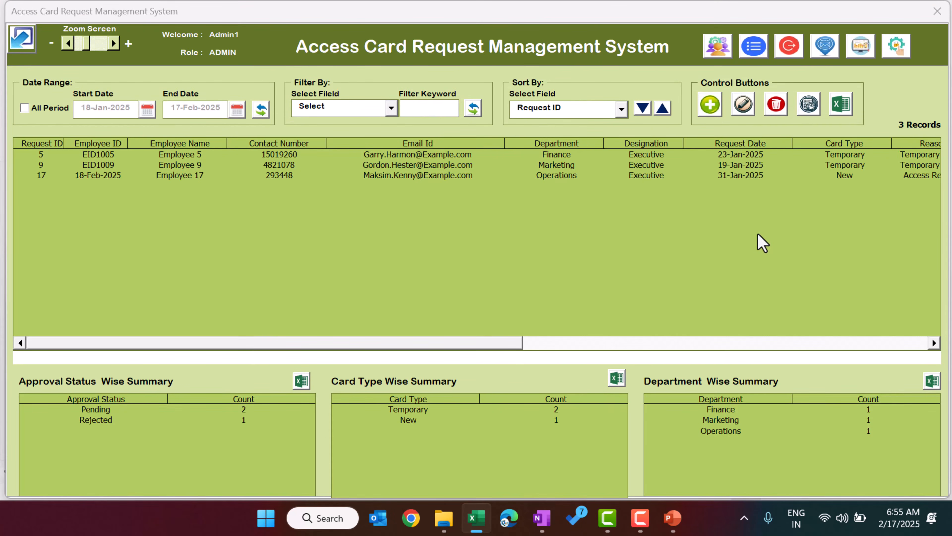
Step: Select requests 5 and 17, then tick All Period to list all 20 requests
click(148, 154)
click(143, 174)
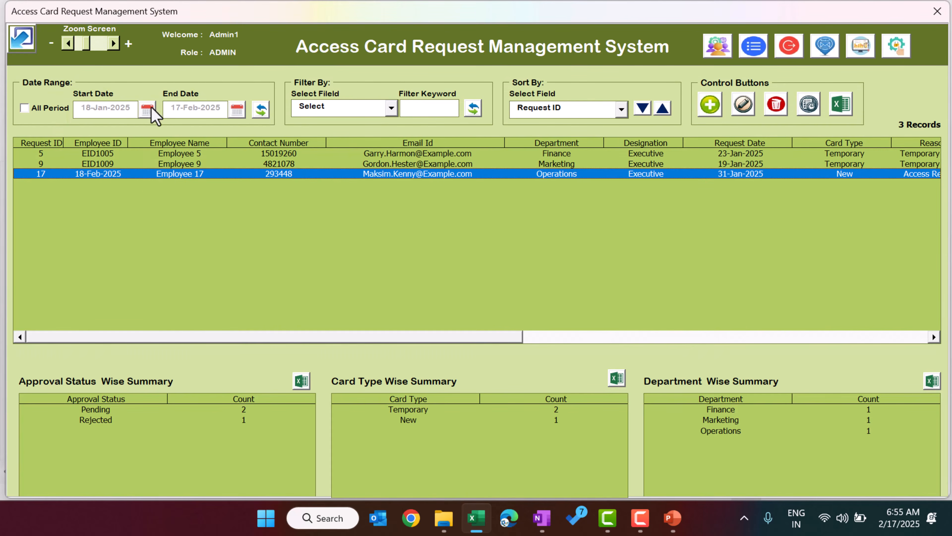
click(25, 108)
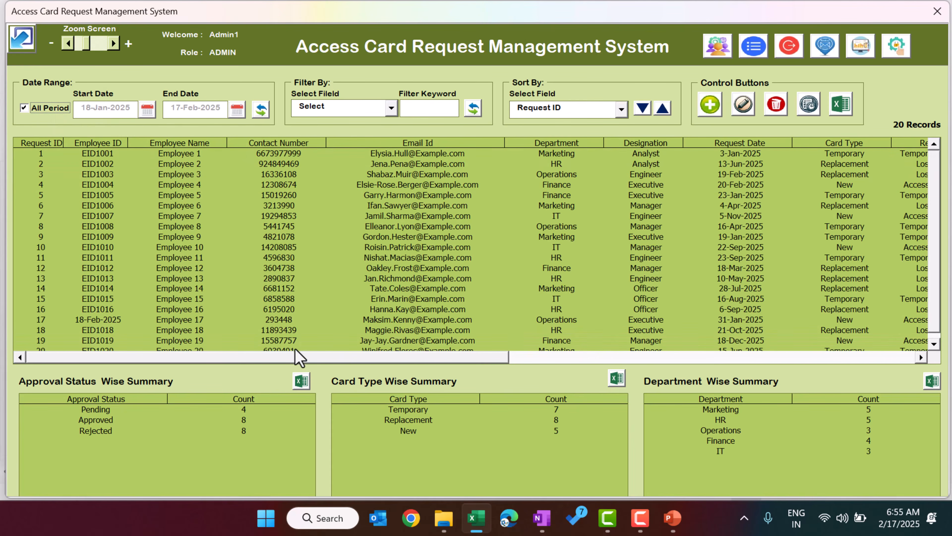
drag(442, 357, 384, 399)
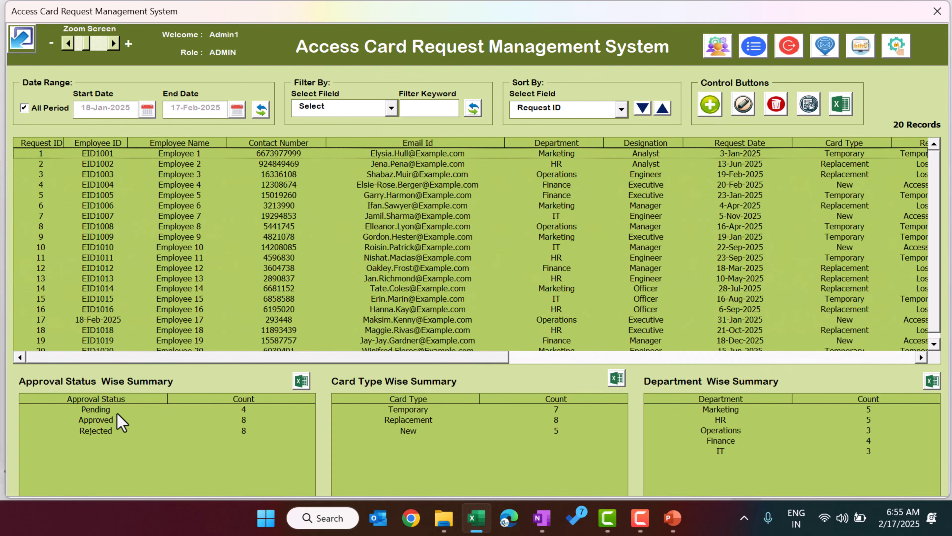
Step: Pick Pending, Approved, Rejected, Temporary, Replacement, New, Operations and Marketing in the summary tables
click(102, 410)
click(110, 419)
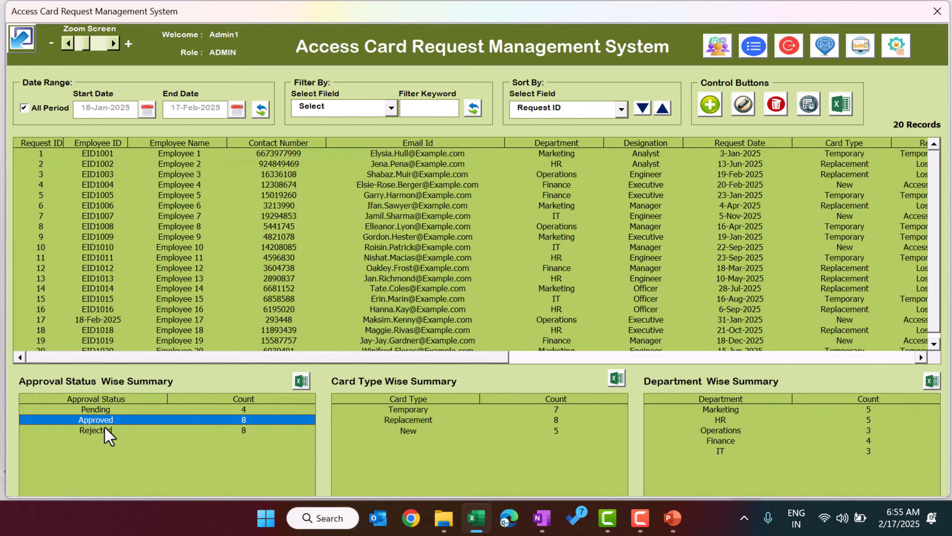
click(92, 431)
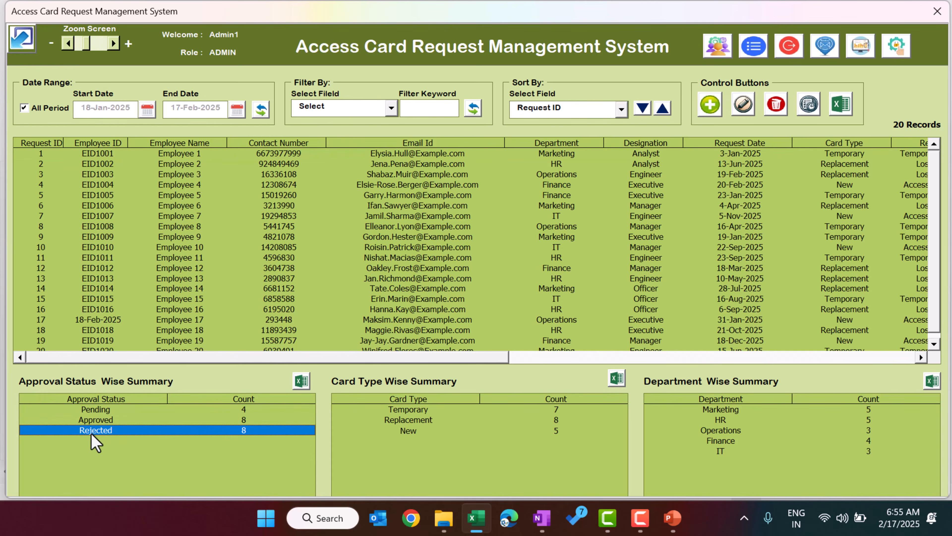
click(433, 409)
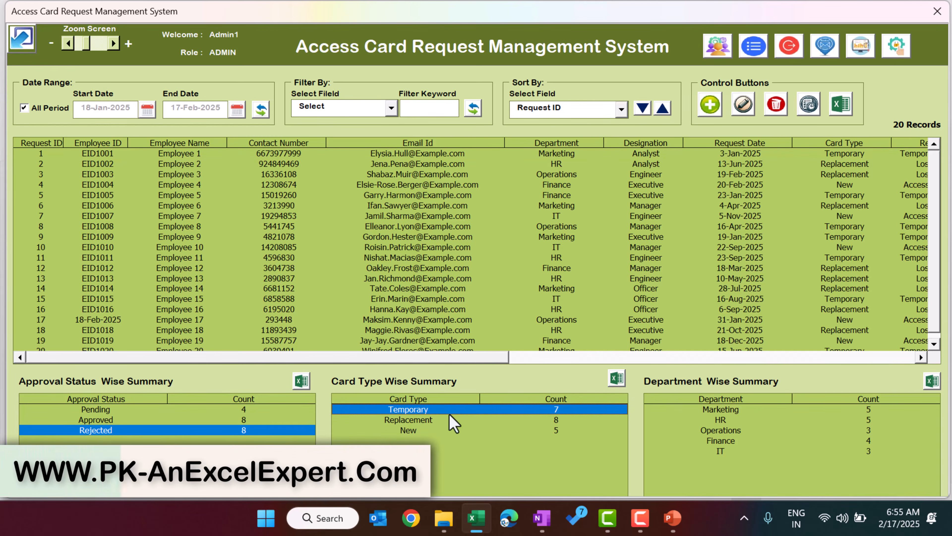
click(422, 420)
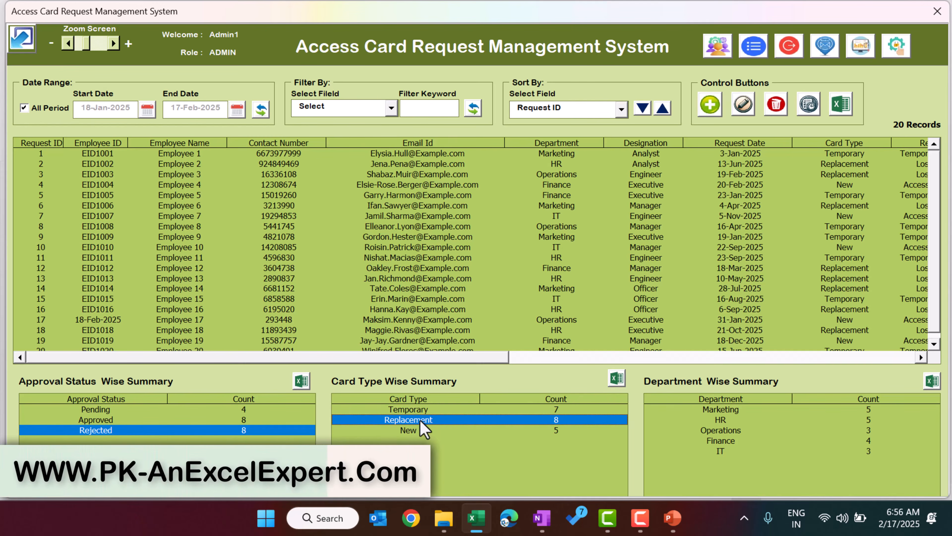
click(514, 431)
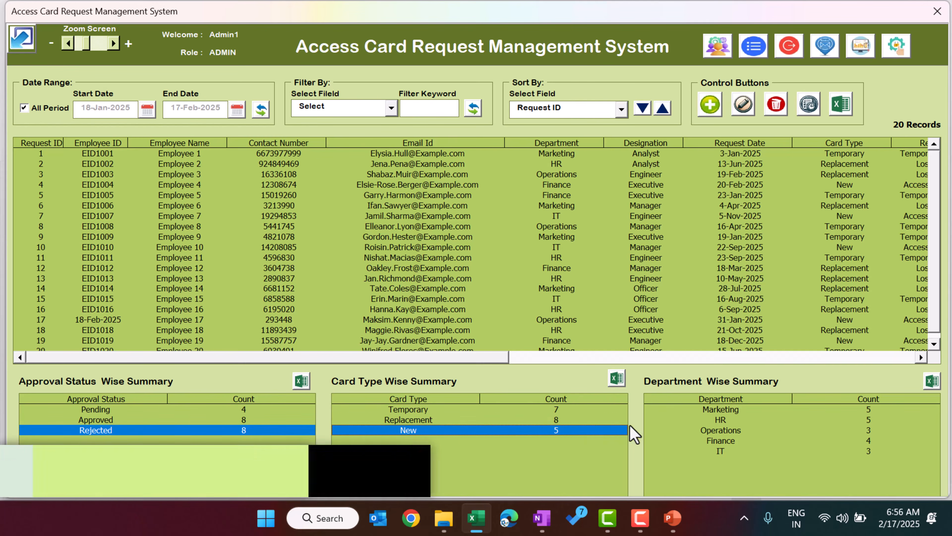
click(738, 430)
drag(740, 434, 749, 412)
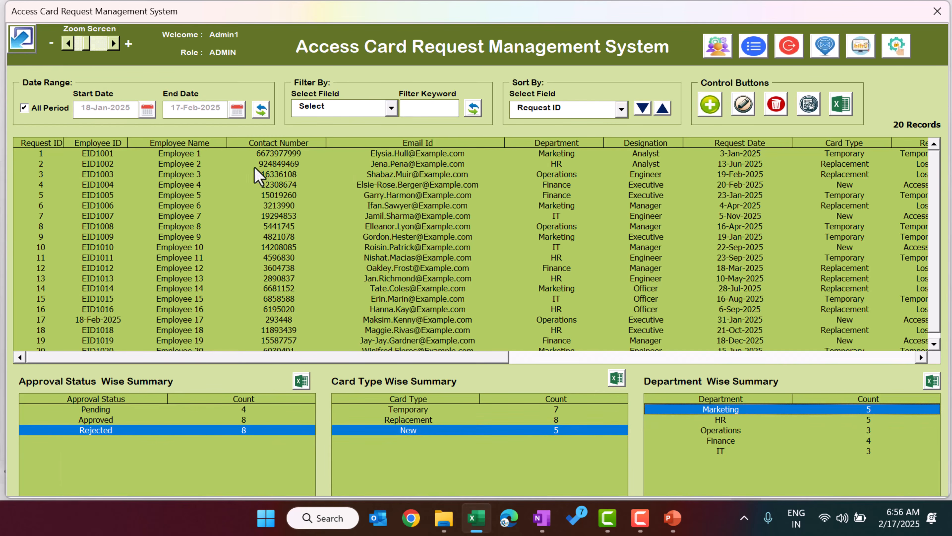
Step: Minimize the dashboard window and restore it to full screen
click(22, 44)
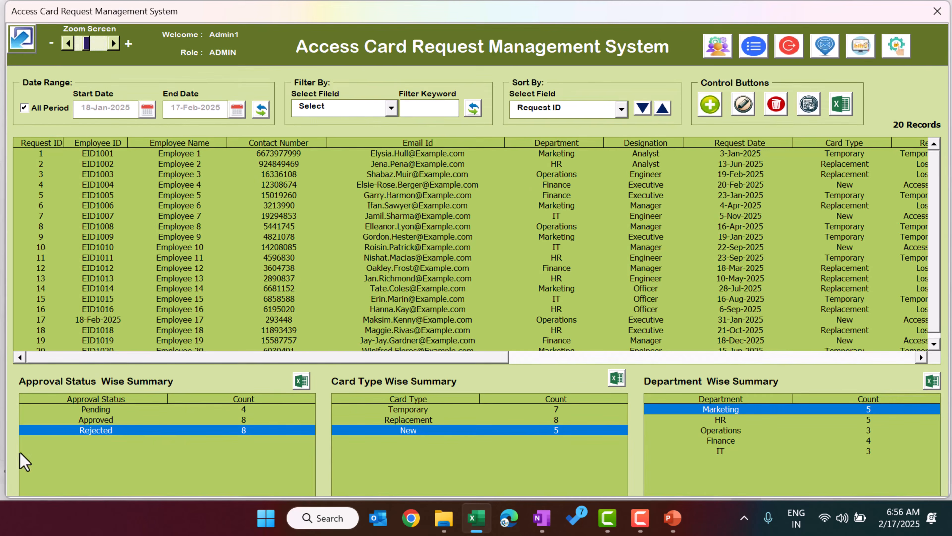
click(19, 452)
click(22, 40)
click(21, 452)
click(114, 44)
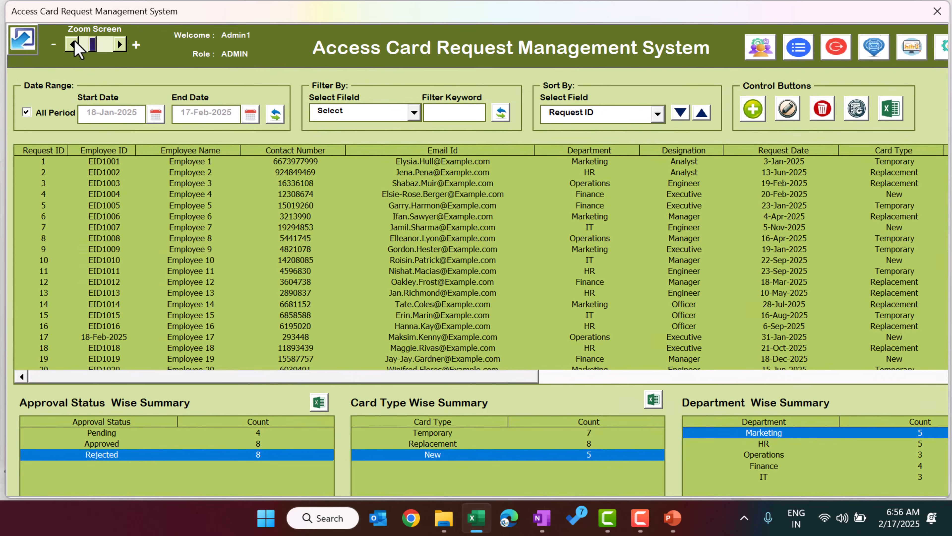
click(75, 42)
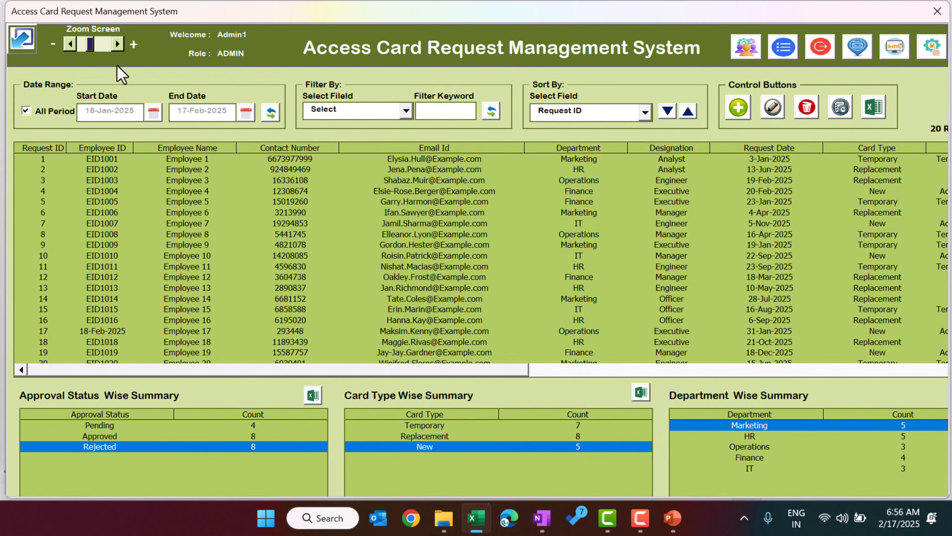
click(73, 45)
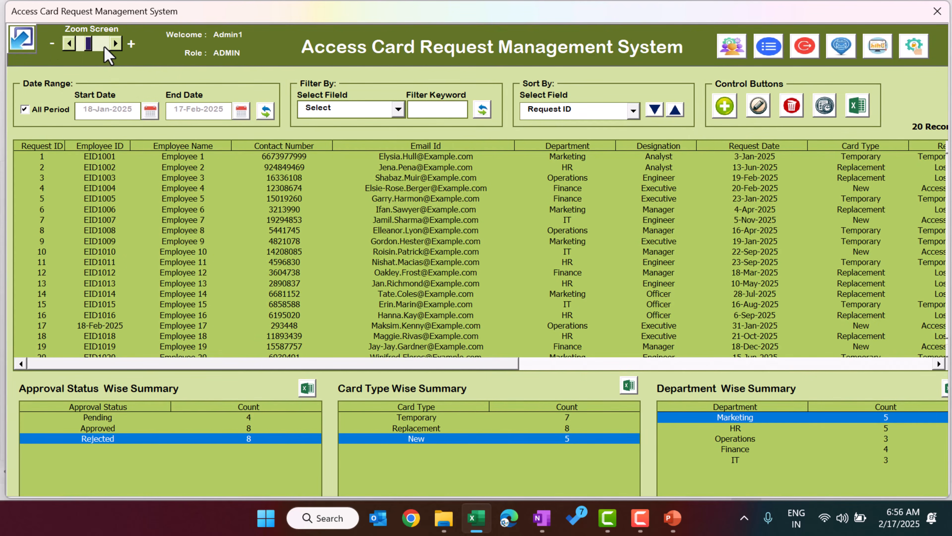
mouse_move(104, 47)
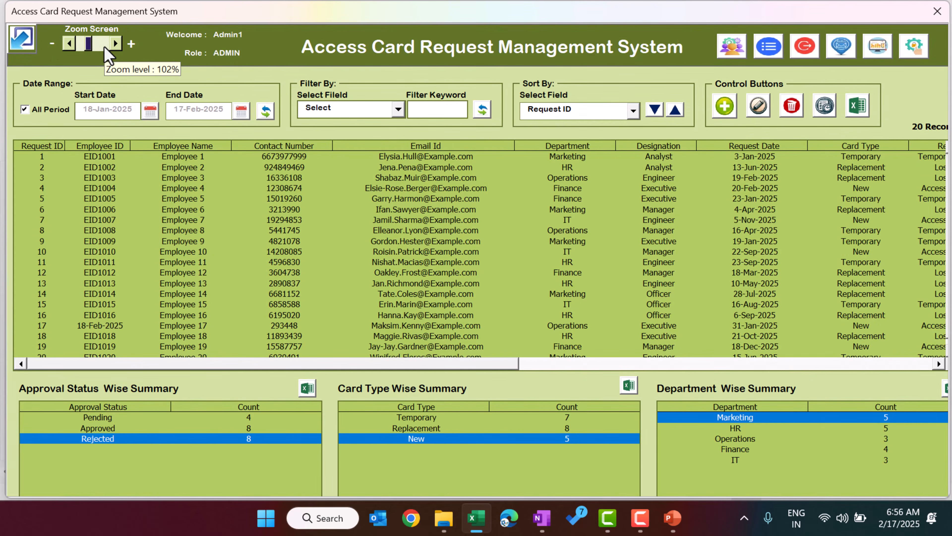
click(70, 43)
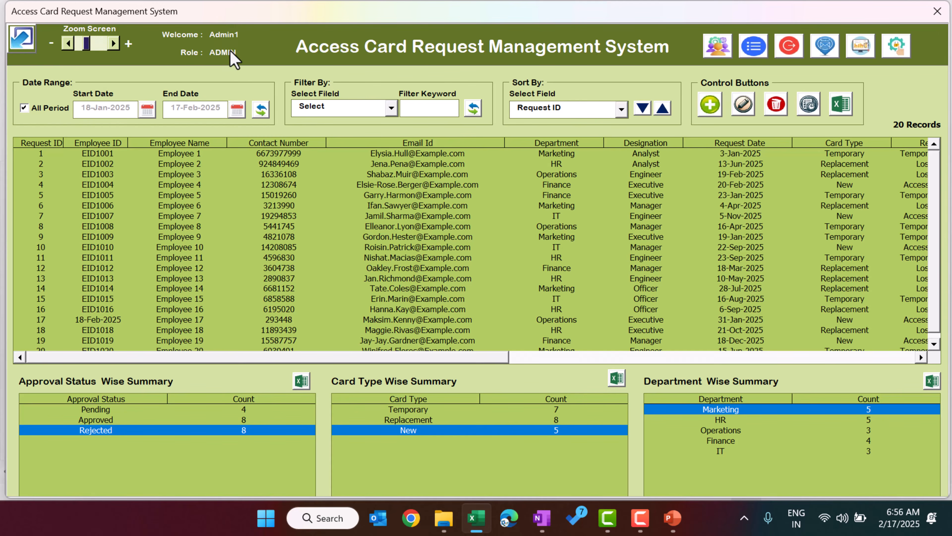
Step: Add a new user with the USER role in User Management
click(718, 47)
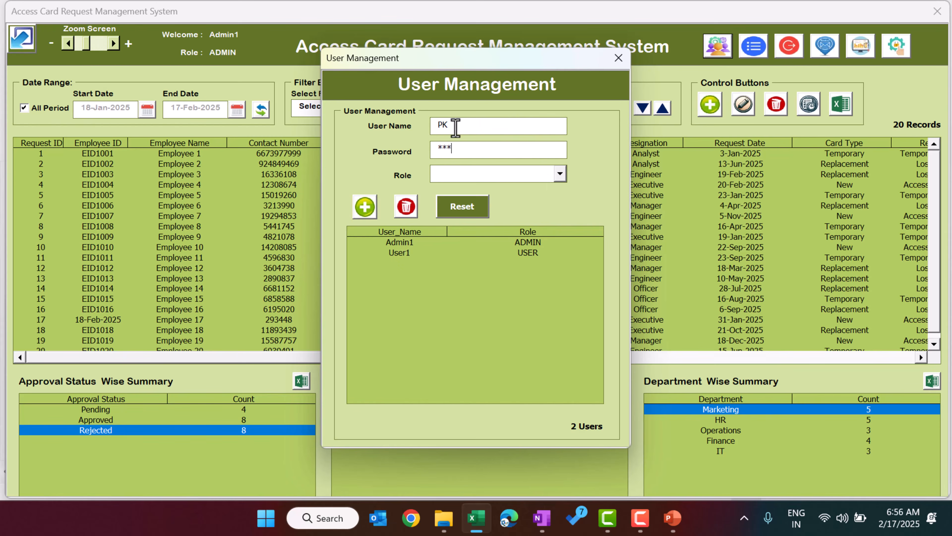
click(505, 175)
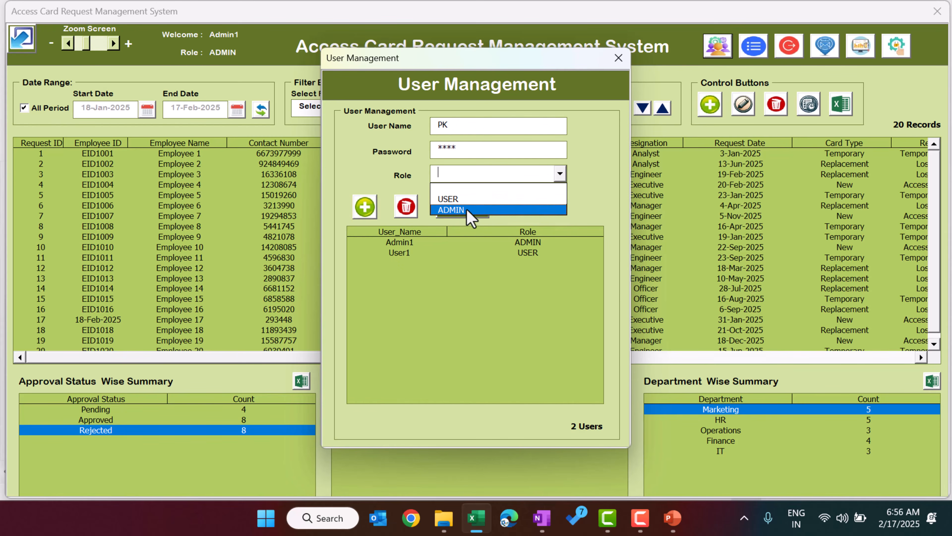
click(472, 200)
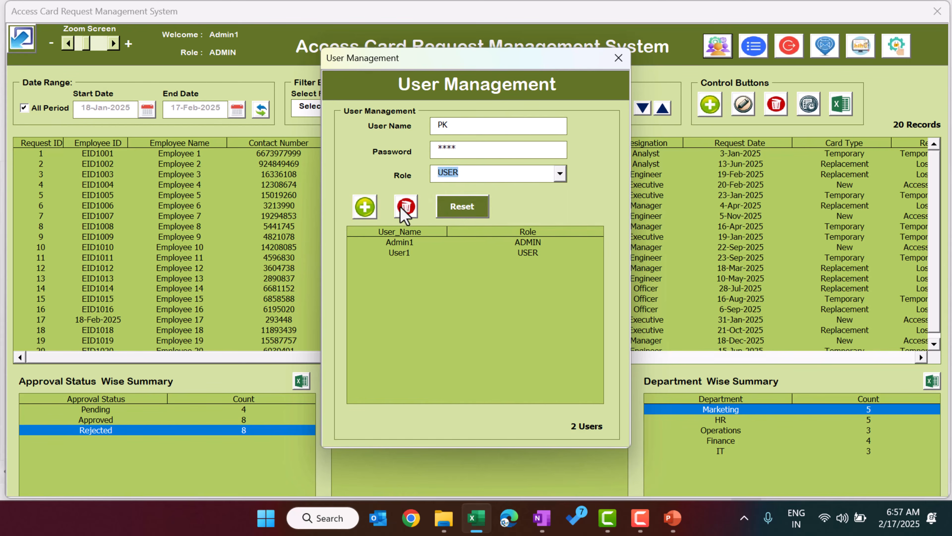
click(371, 213)
click(517, 309)
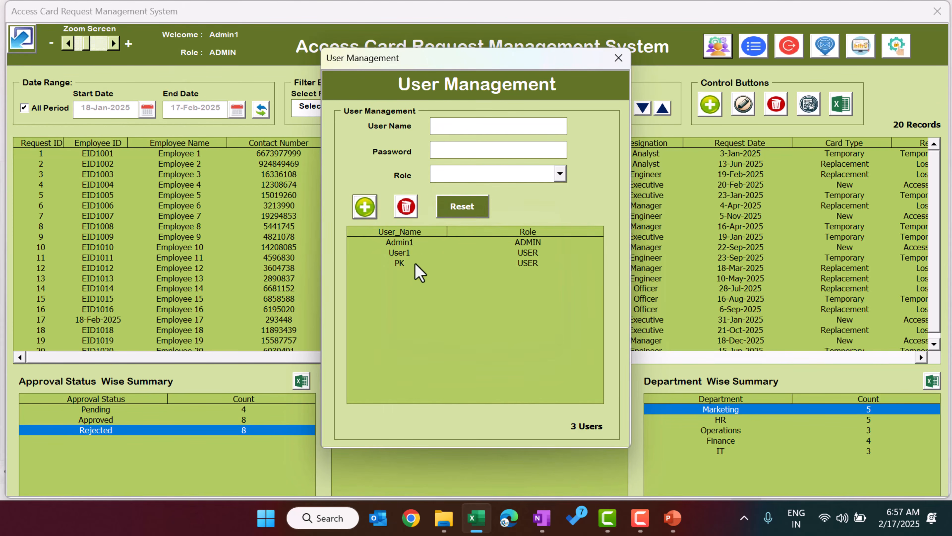
Step: Change the new user's role to ADMIN and save it
click(415, 264)
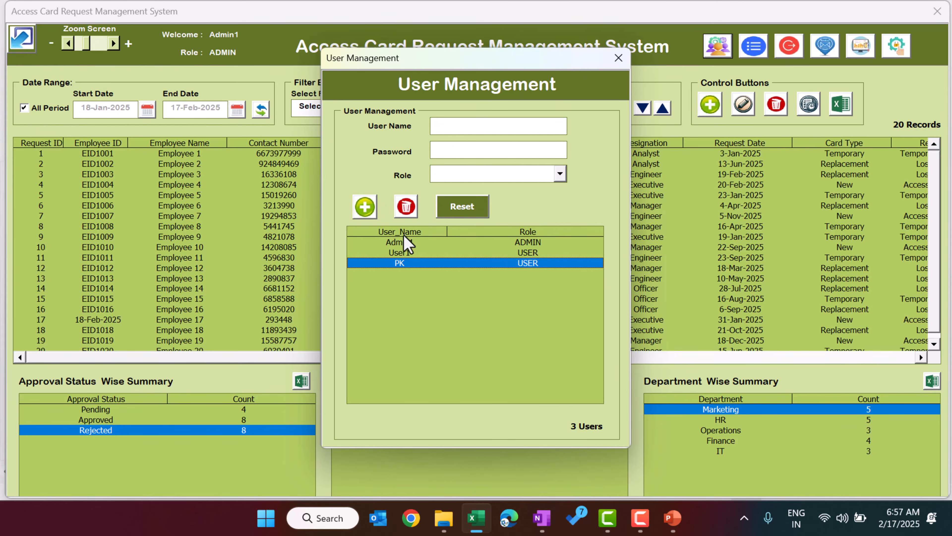
click(402, 253)
click(416, 265)
double_click(420, 263)
click(640, 518)
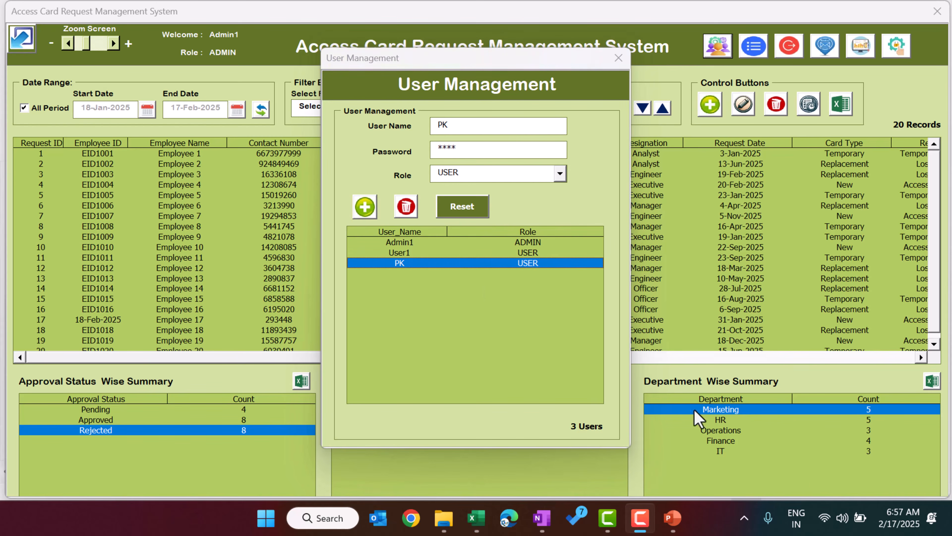
click(472, 146)
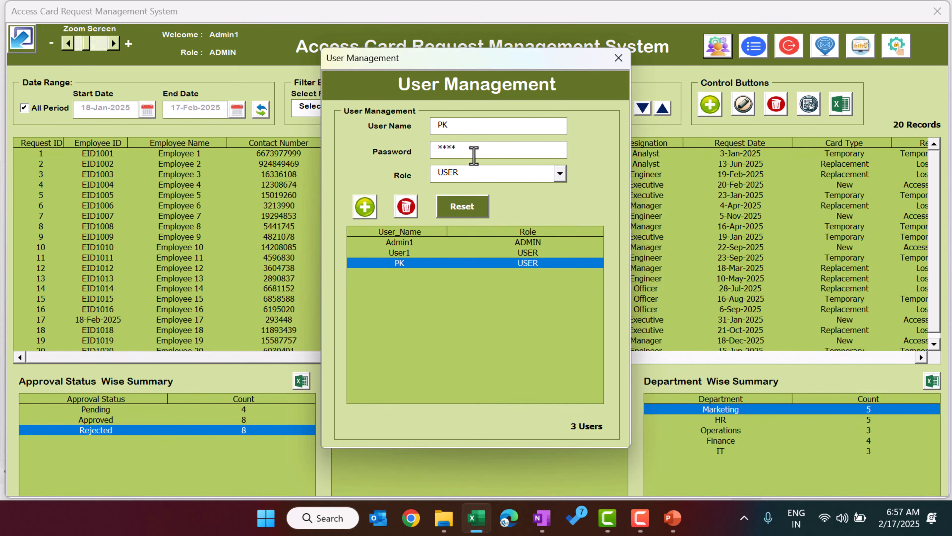
drag(480, 153, 411, 153)
click(527, 181)
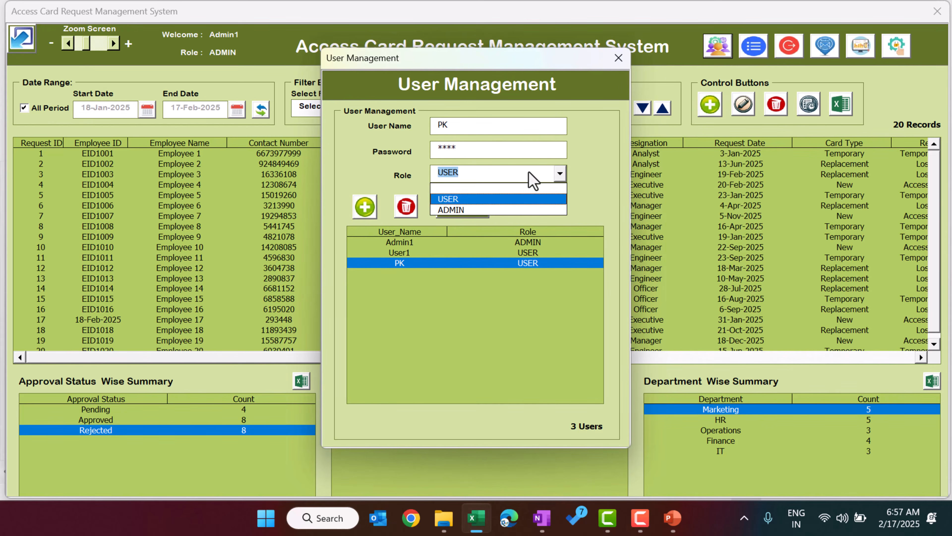
click(481, 211)
click(369, 211)
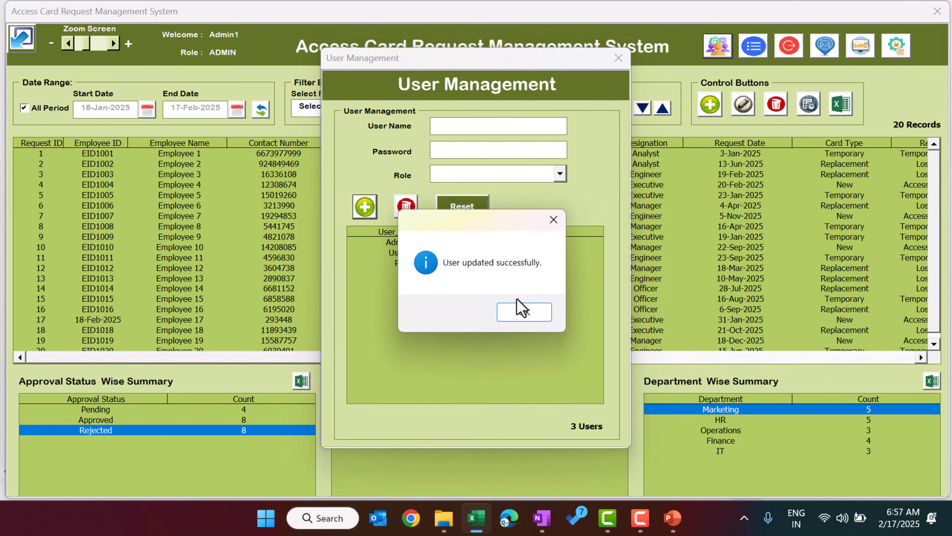
click(525, 312)
Step: Set that user's role back to USER, then close User Management with three accounts
click(413, 265)
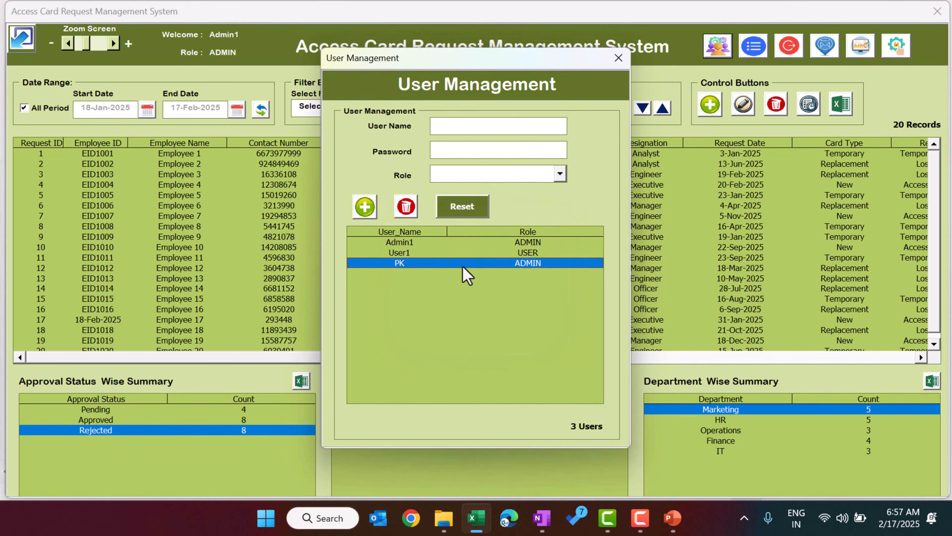
double_click(524, 264)
click(500, 176)
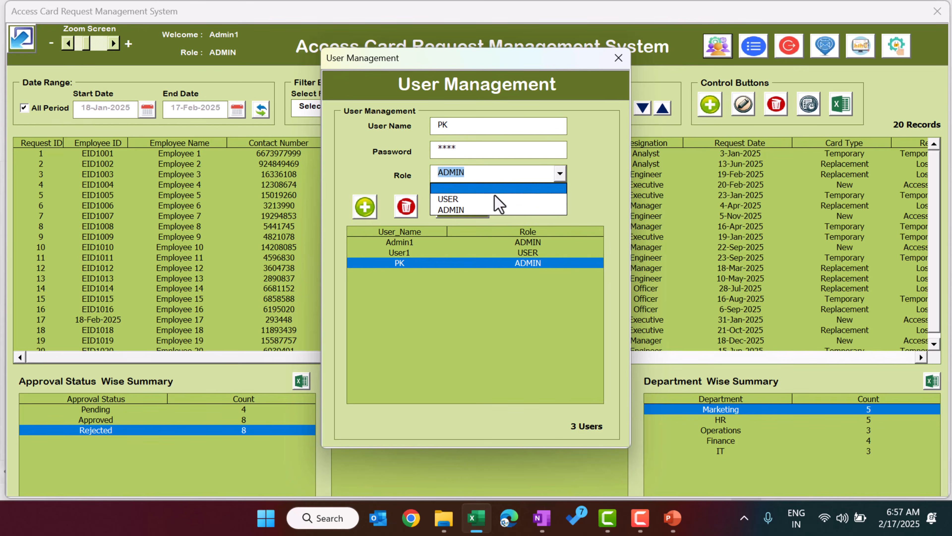
click(494, 198)
click(365, 207)
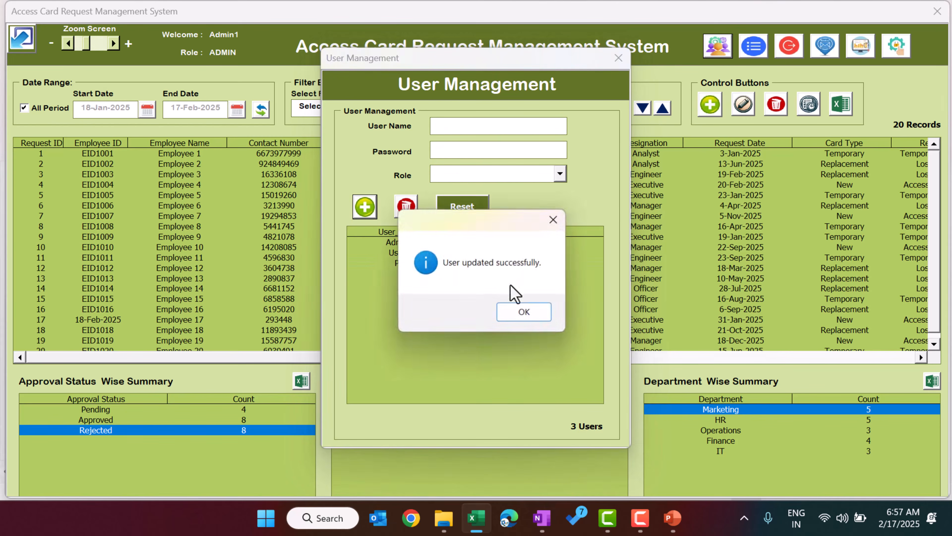
click(516, 310)
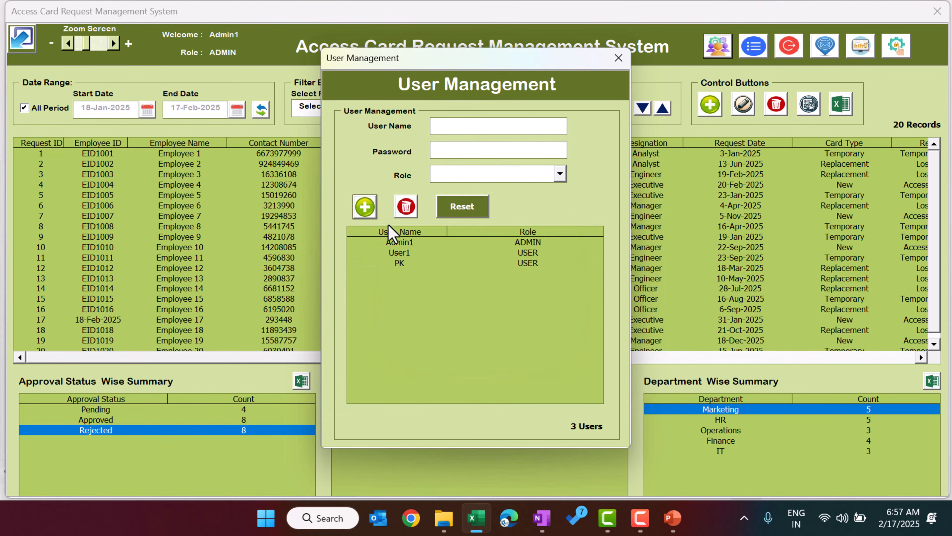
click(409, 263)
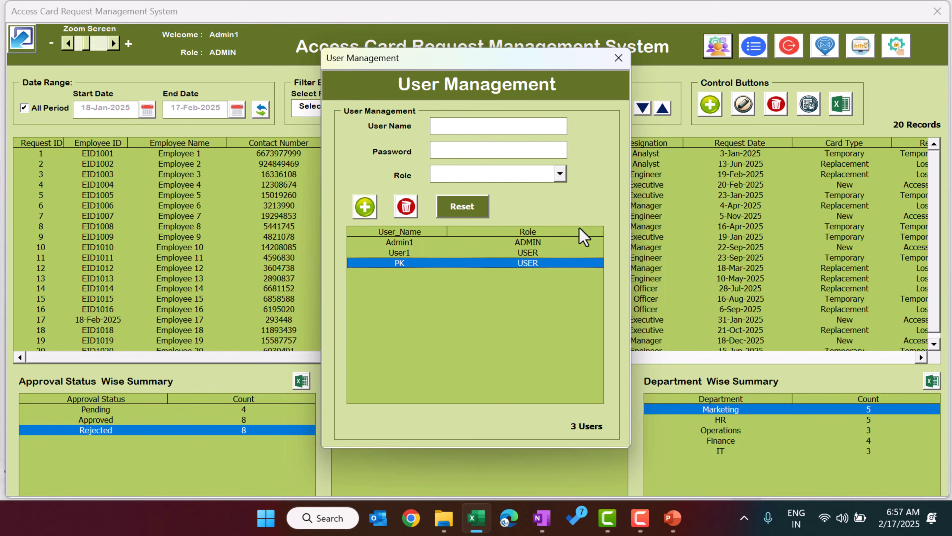
click(618, 57)
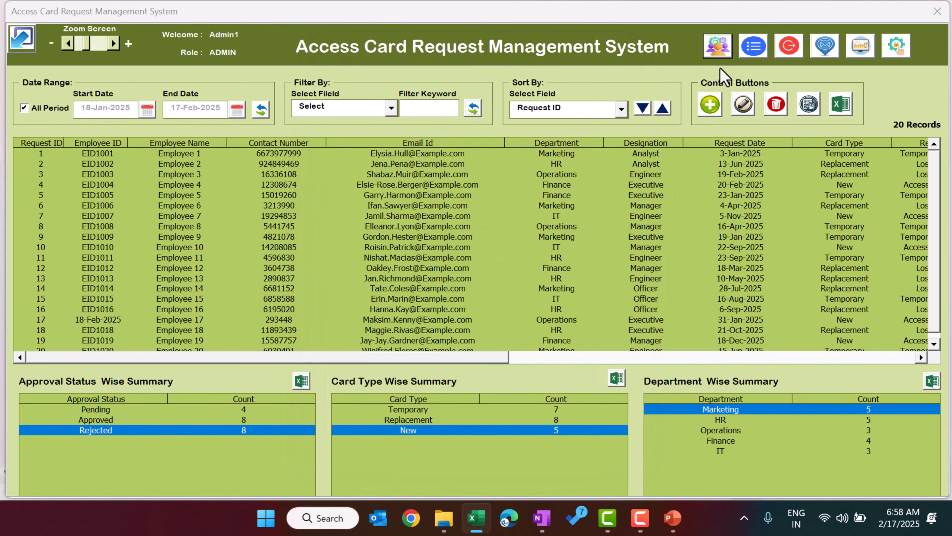
Step: Open the Manage List dialog and view the Department and Designation lists
click(753, 56)
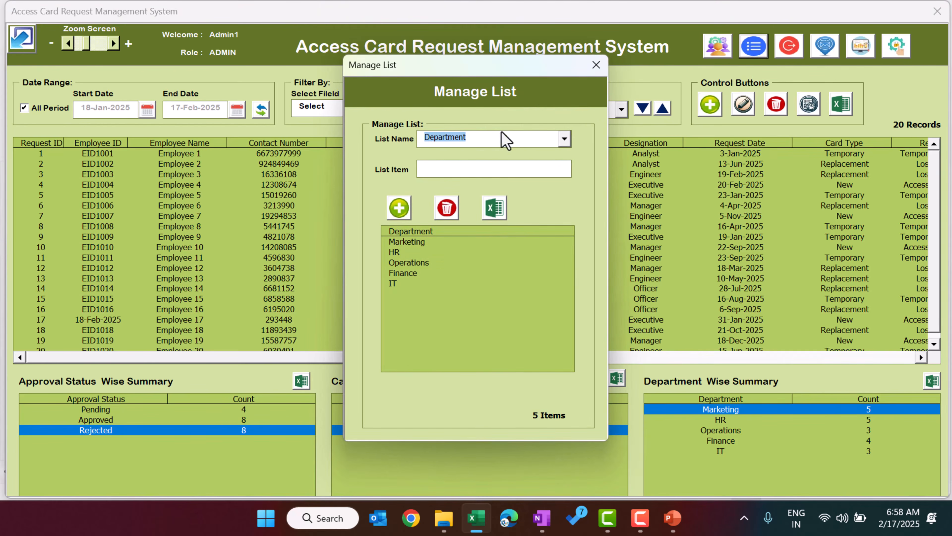
click(484, 141)
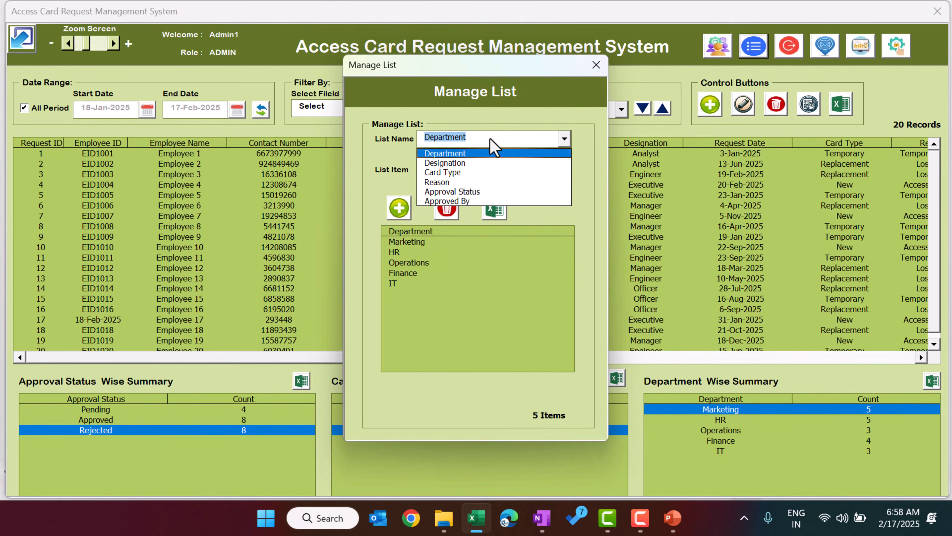
click(469, 155)
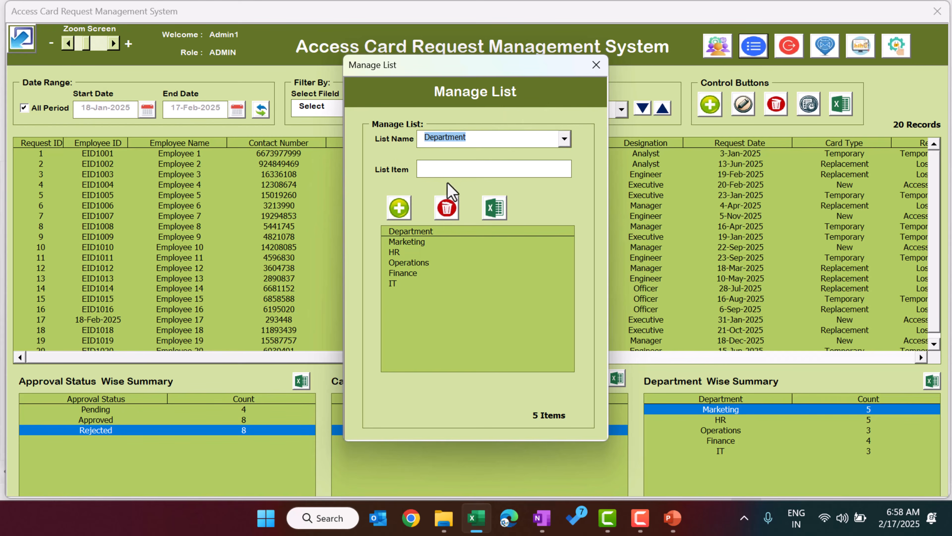
click(475, 140)
click(470, 164)
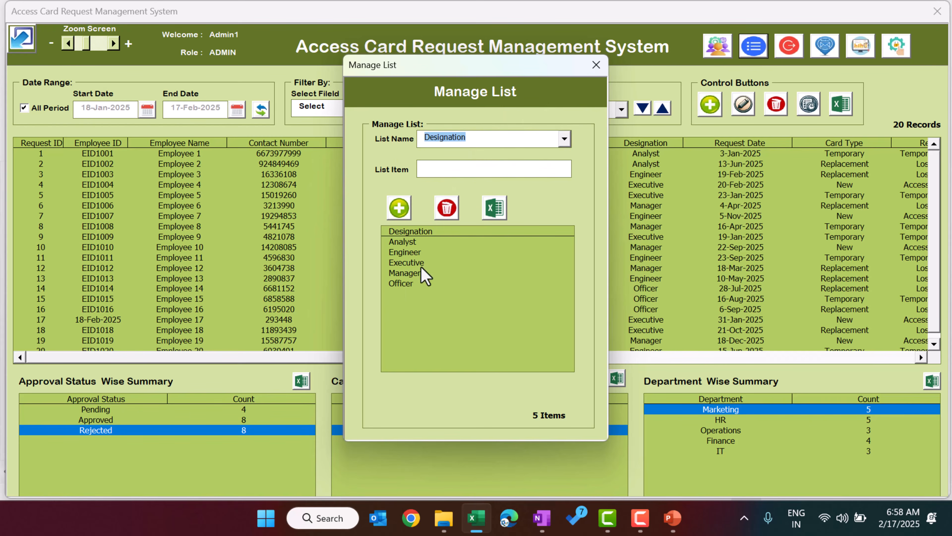
Step: View the Card Type, Reason, Approval Status and Approved By lists in turn
click(486, 142)
click(466, 175)
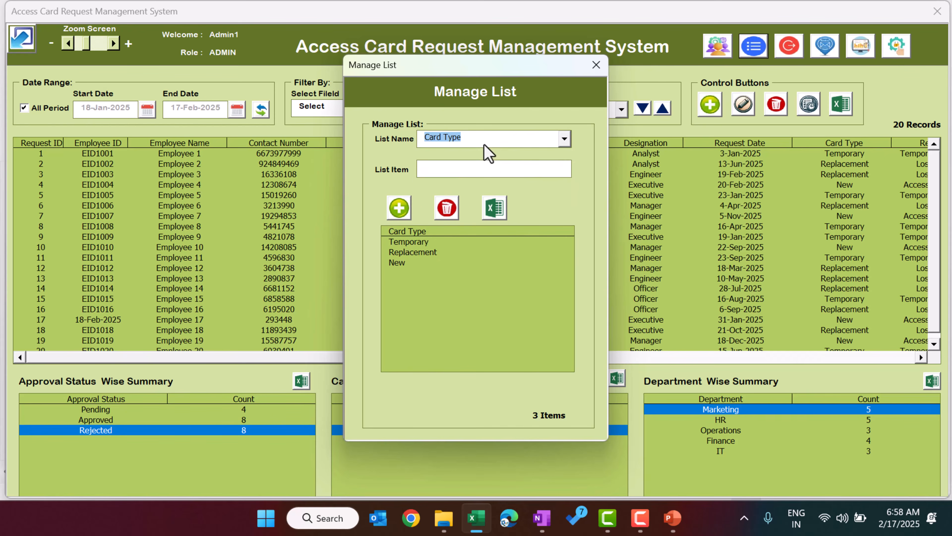
click(484, 142)
click(467, 184)
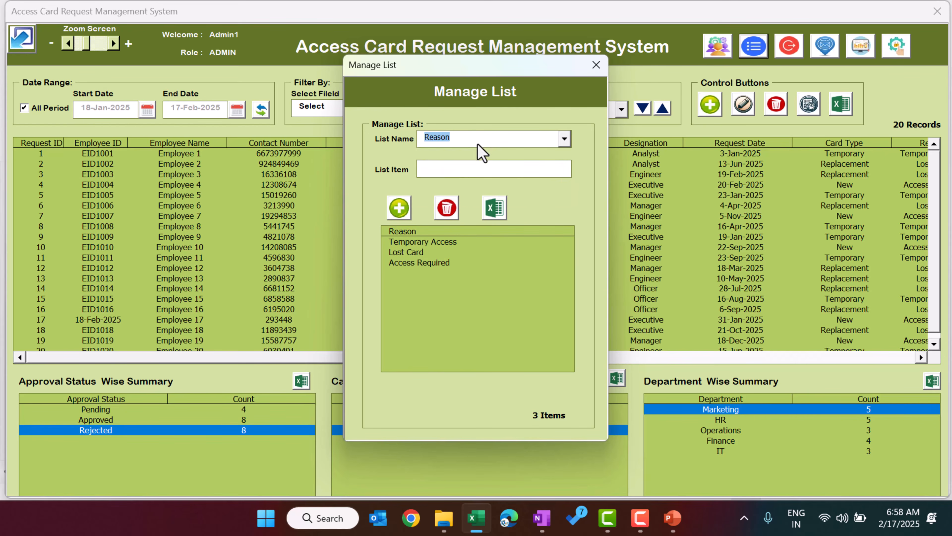
click(486, 144)
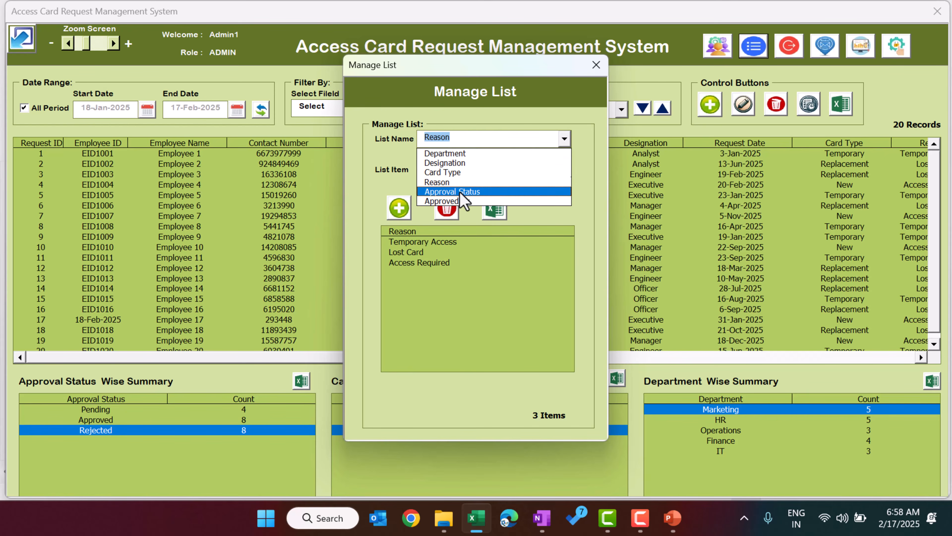
click(460, 192)
click(489, 139)
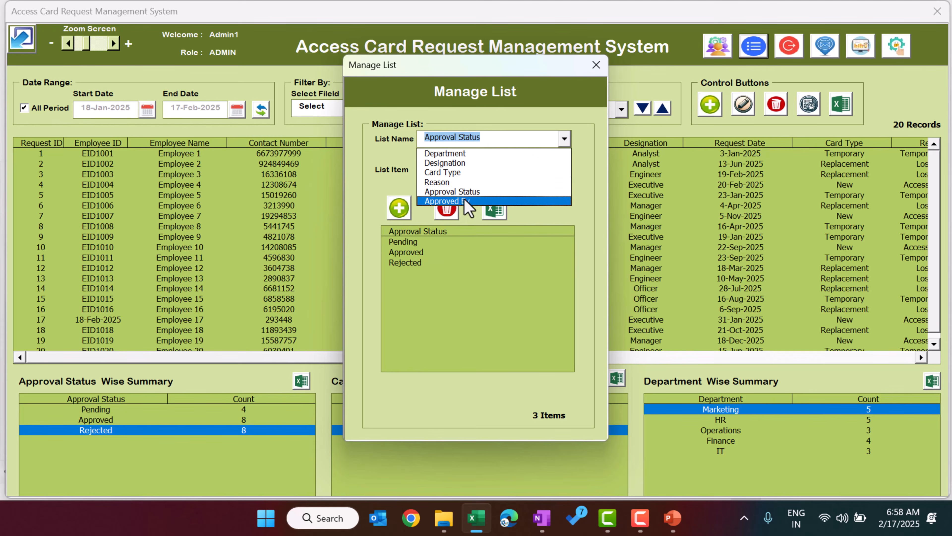
click(463, 202)
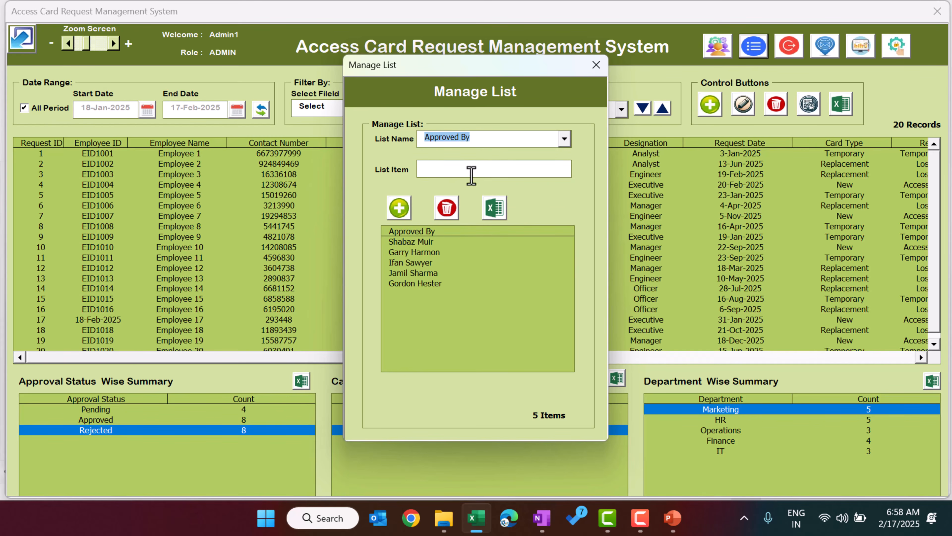
Step: Add a test name to Approved By, delete it again leaving five approvers, and close Manage List
click(453, 168)
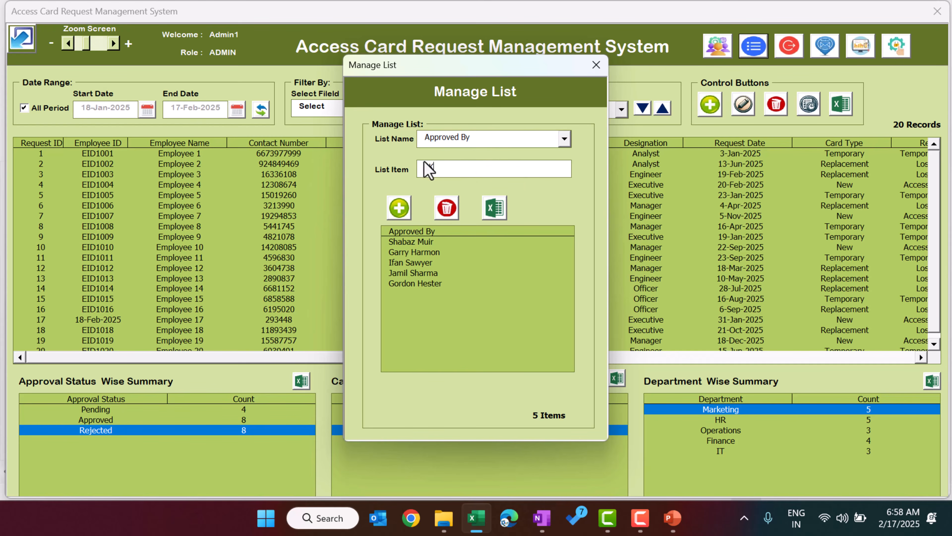
click(398, 214)
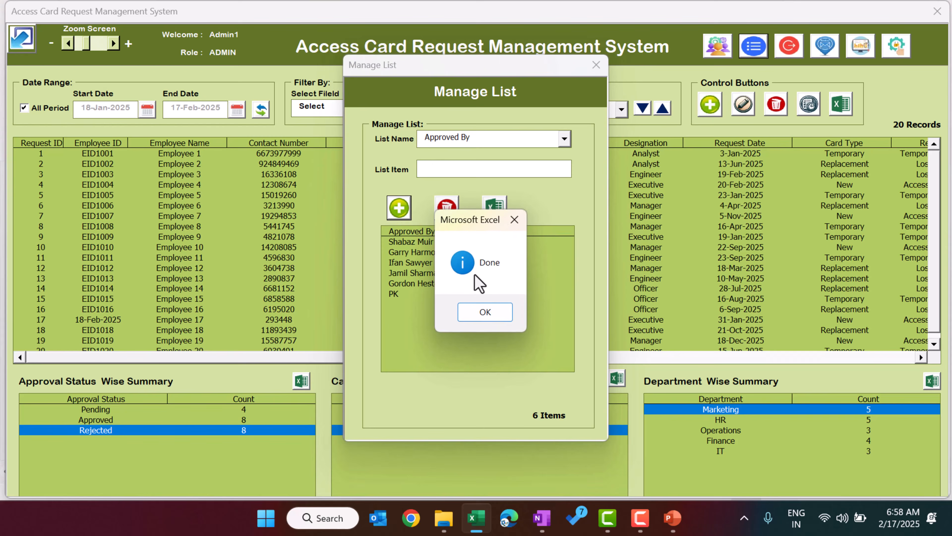
click(480, 316)
click(407, 293)
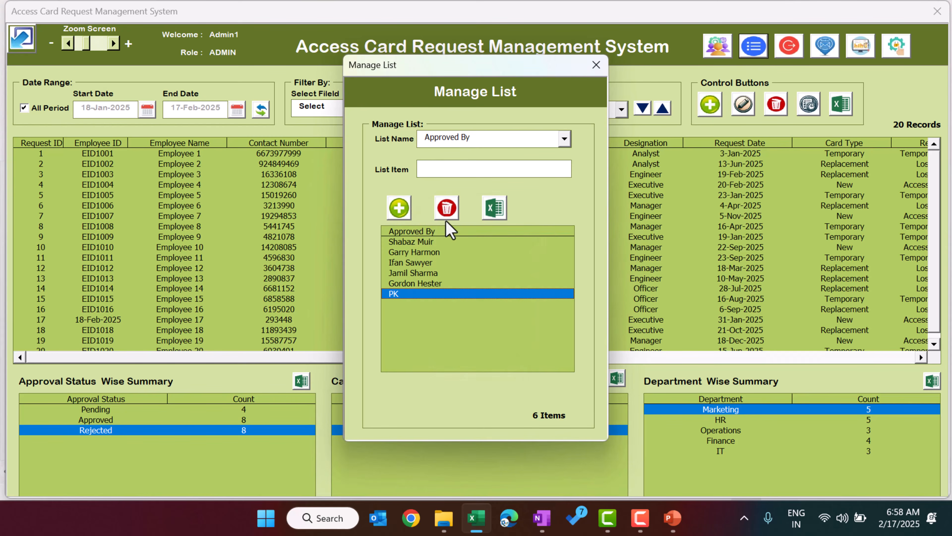
click(447, 207)
click(499, 317)
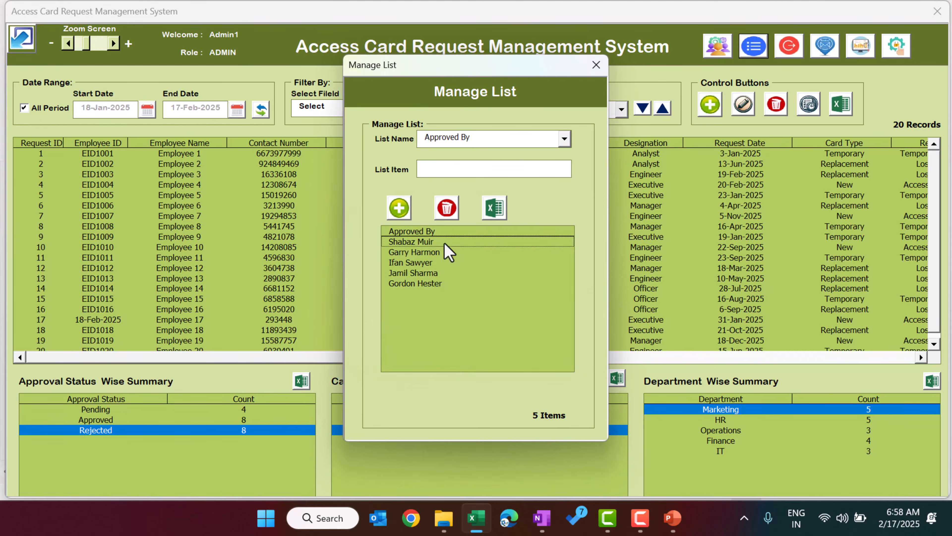
drag(444, 244, 450, 311)
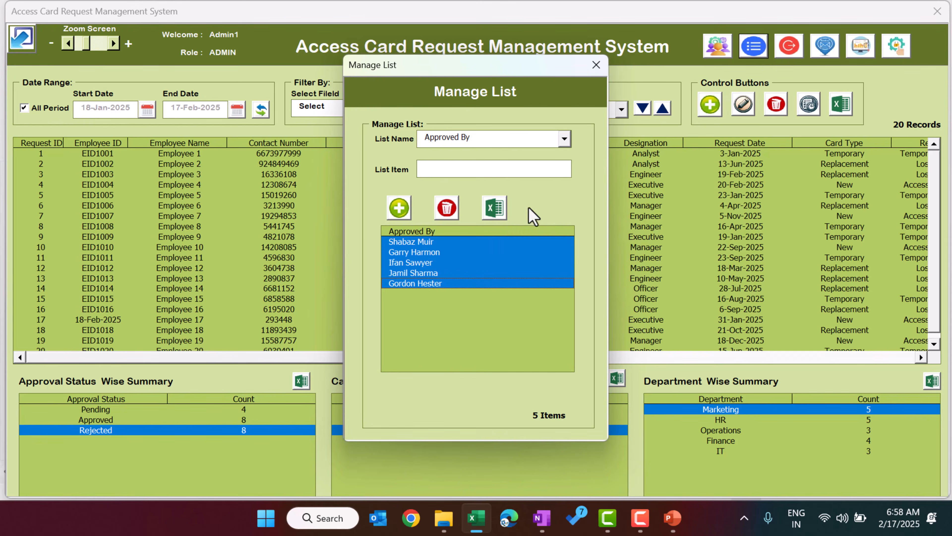
click(597, 66)
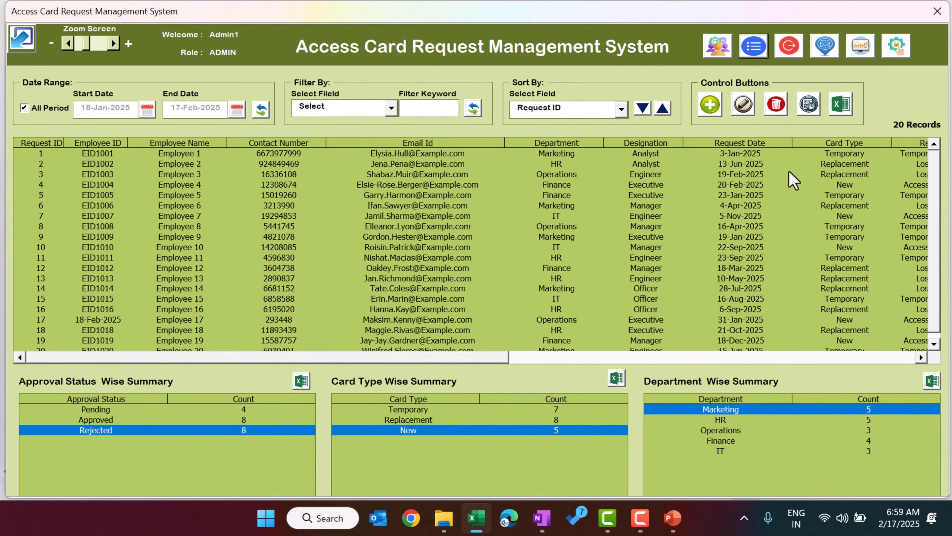
click(826, 47)
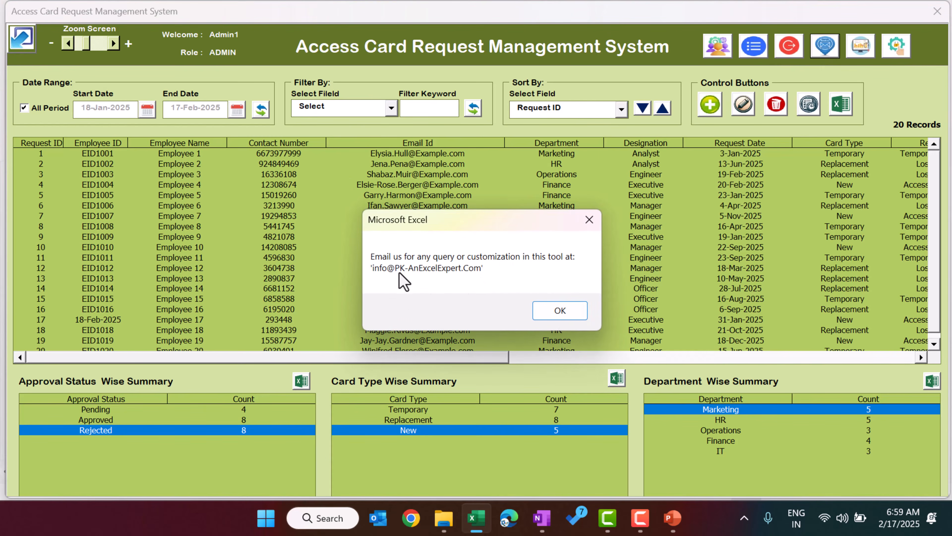
click(563, 316)
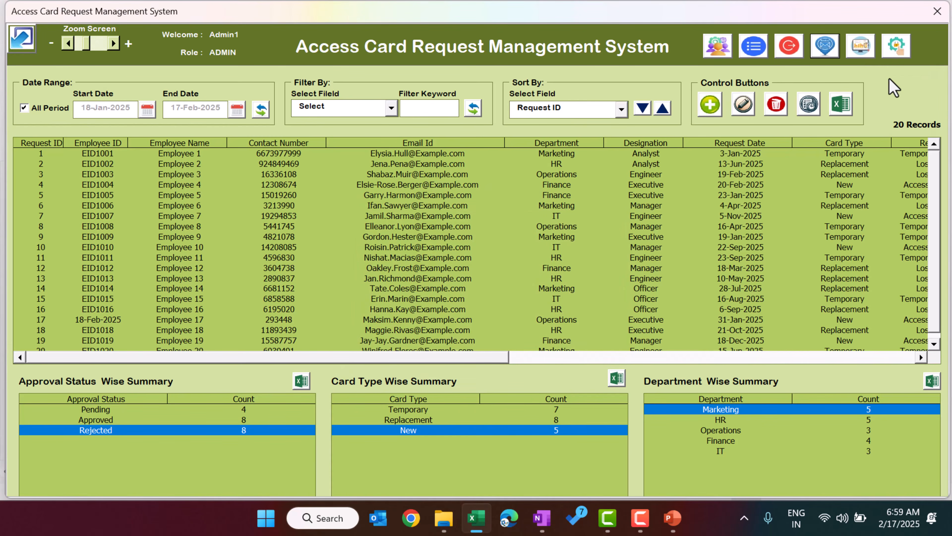
Step: Untick Allow to delete a transaction in User Access Control and save the settings
click(898, 50)
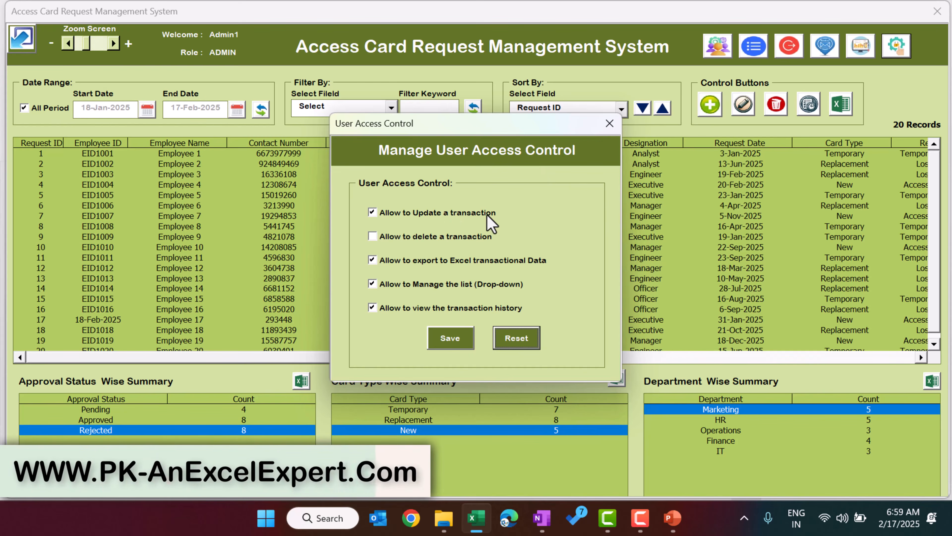
click(373, 237)
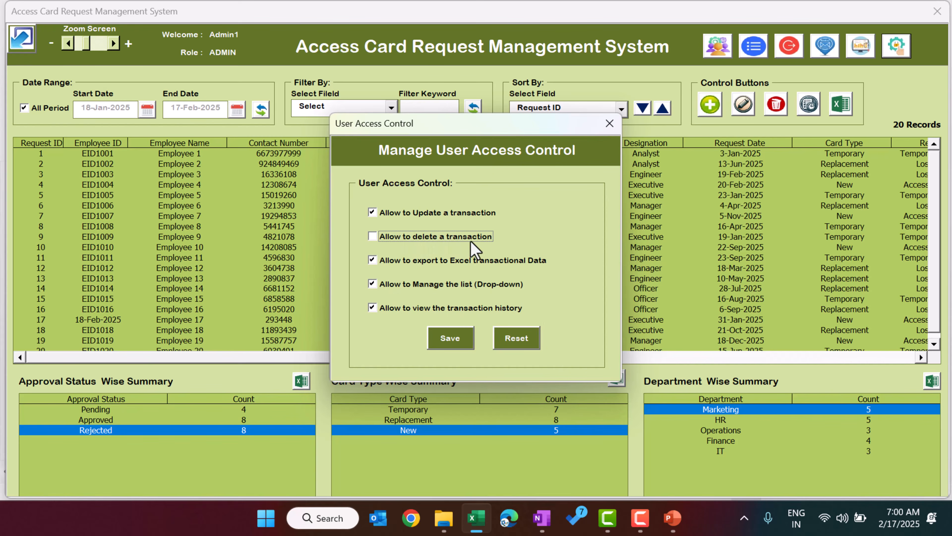
click(443, 343)
click(477, 306)
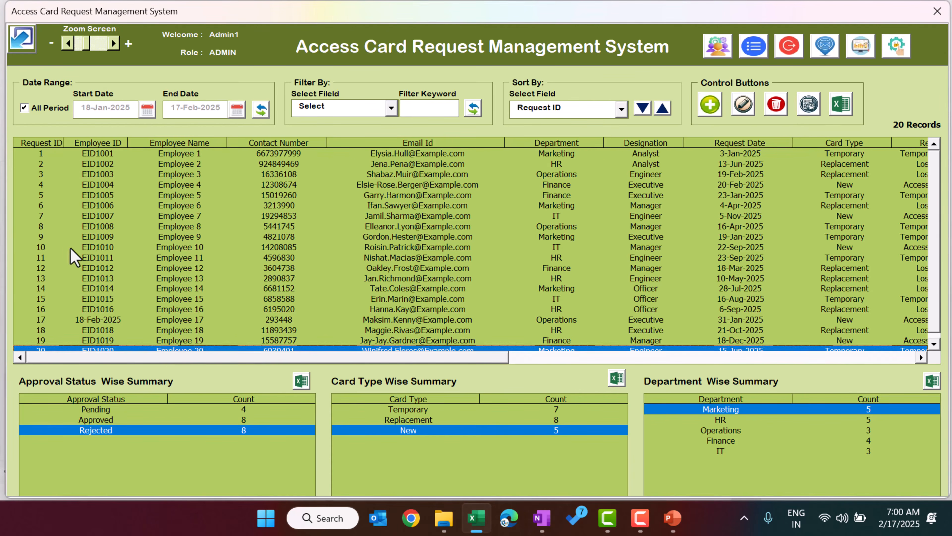
Step: Delete request ID 10 (EID1010) from the records grid, leaving 19 records
click(60, 247)
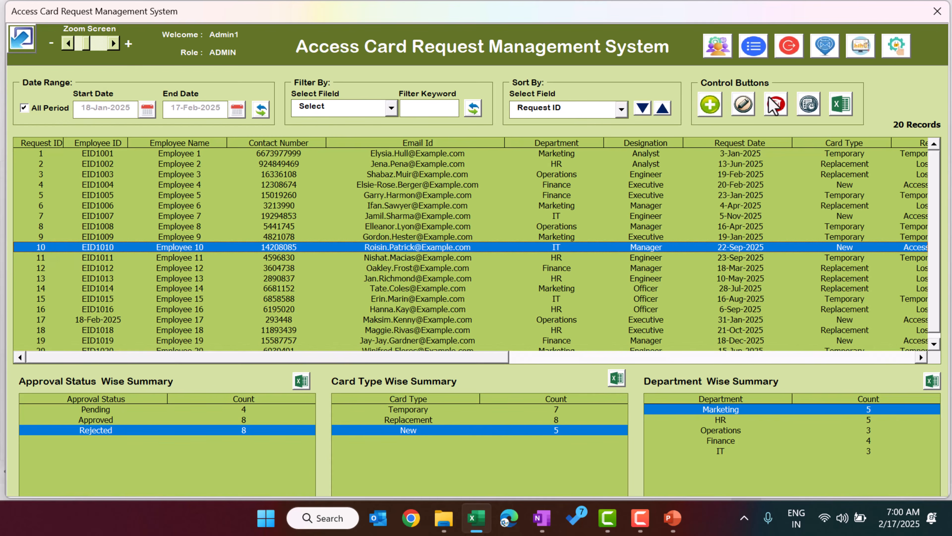
click(776, 111)
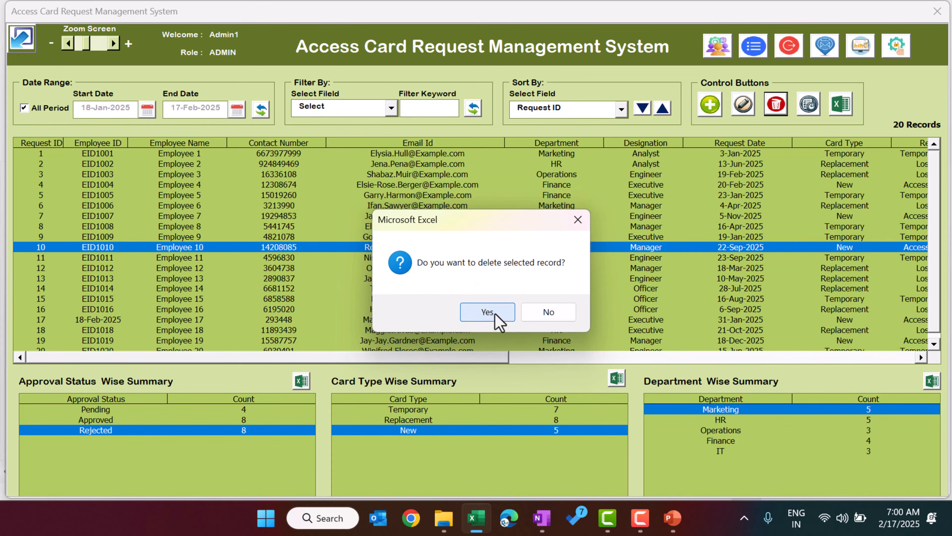
click(487, 312)
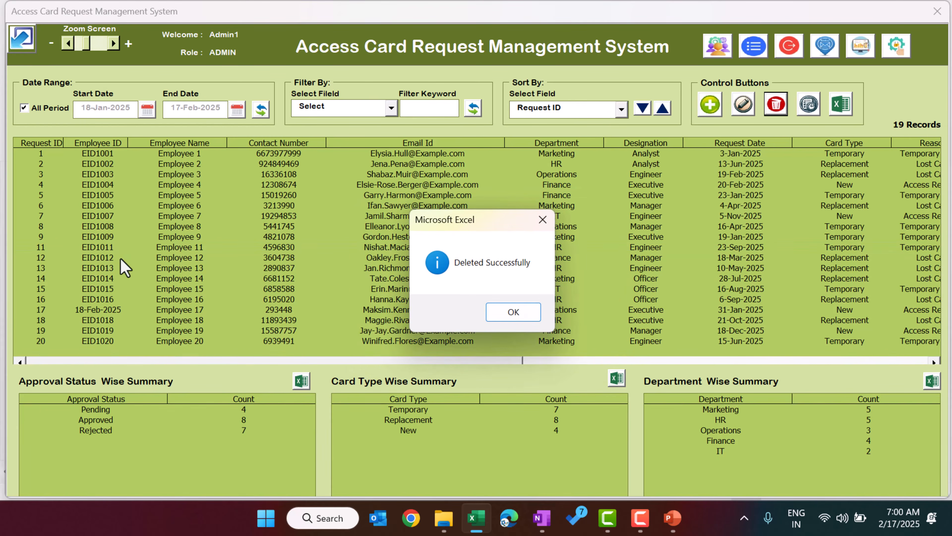
click(514, 311)
click(48, 244)
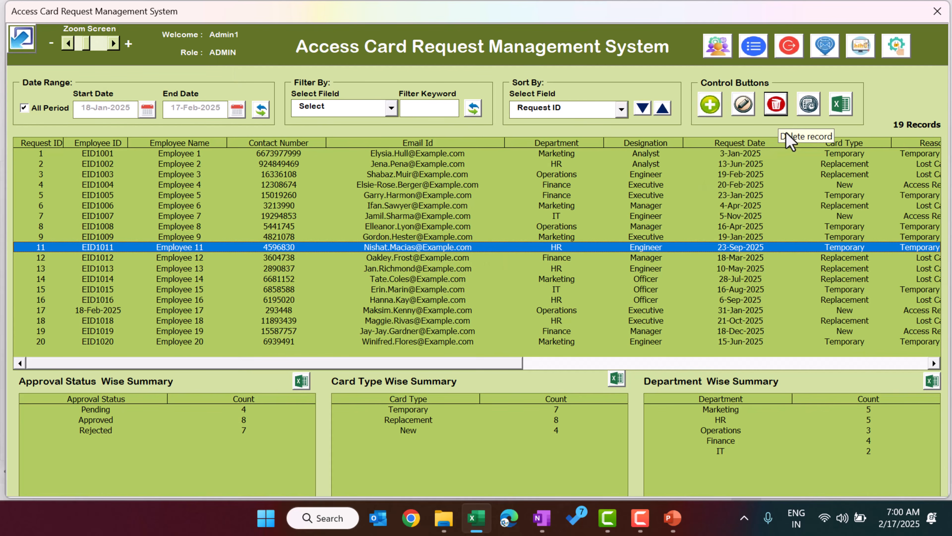
Step: Tick Allow to delete a transaction again in User Access Control and close it
click(895, 46)
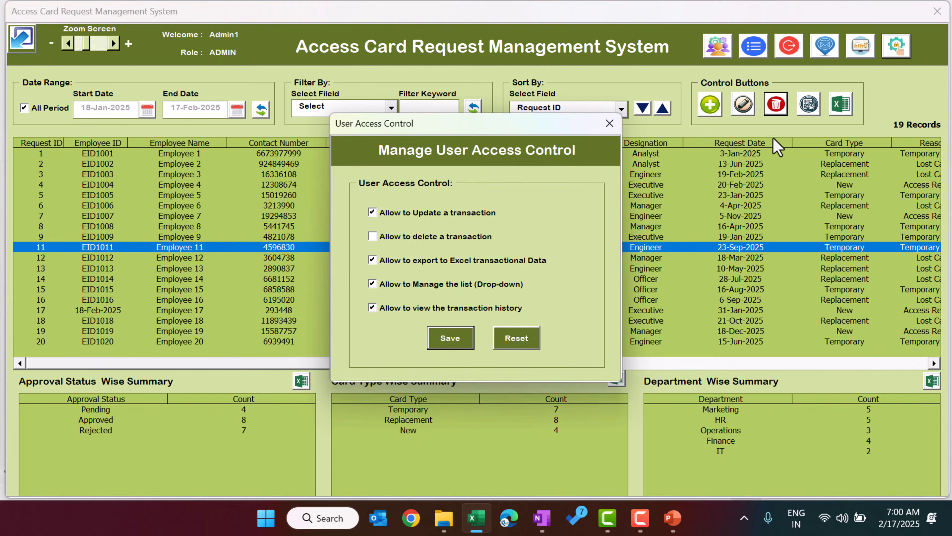
click(372, 236)
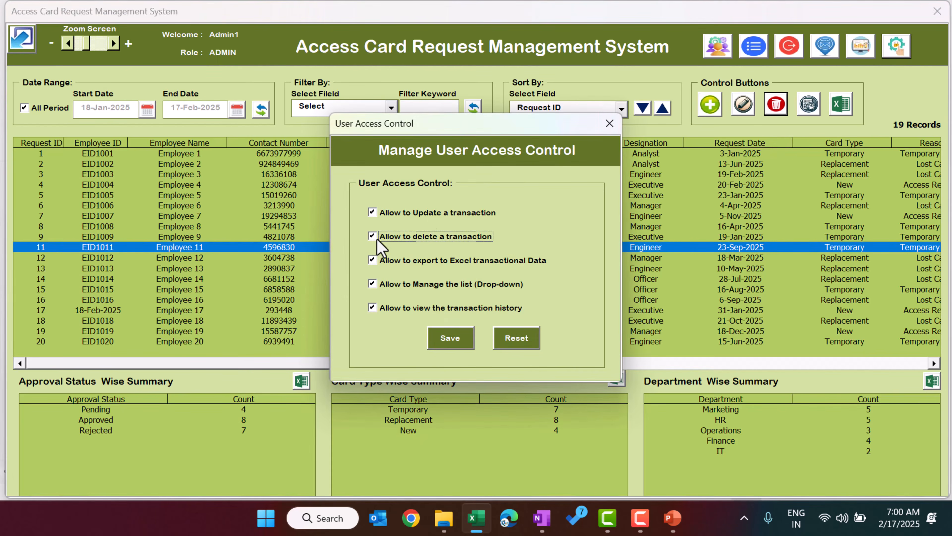
click(609, 123)
click(246, 206)
click(79, 164)
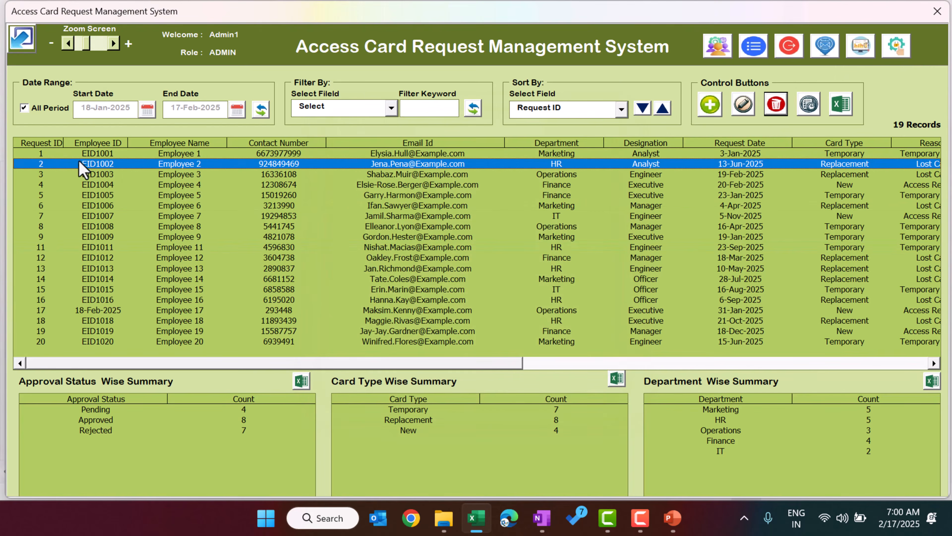
Step: Set the start date to 1-Dec-2024 and reload, then re-tick All Period for 19 records
click(47, 108)
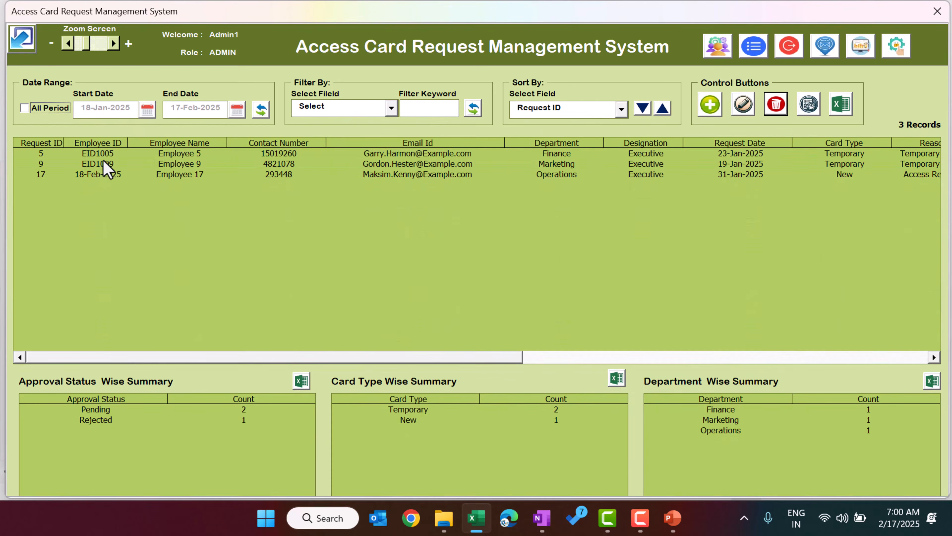
click(147, 109)
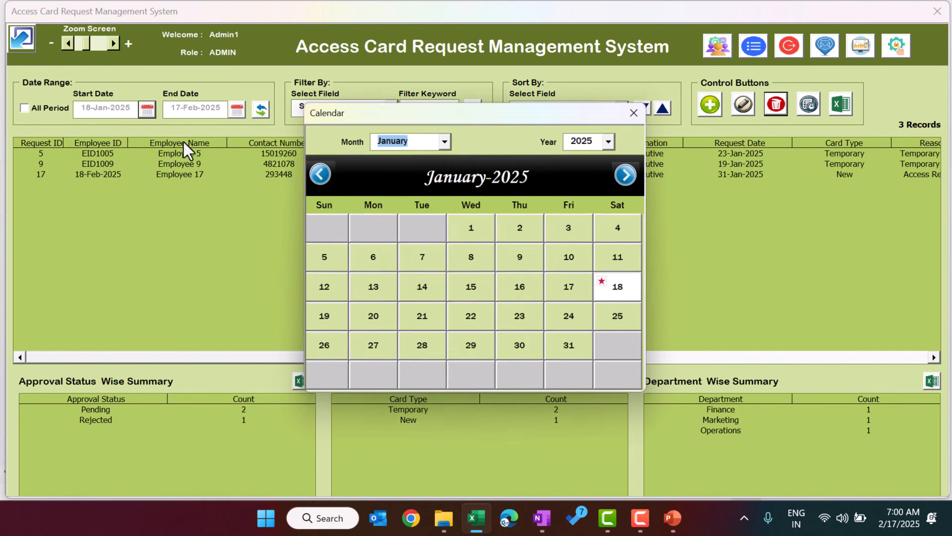
click(321, 176)
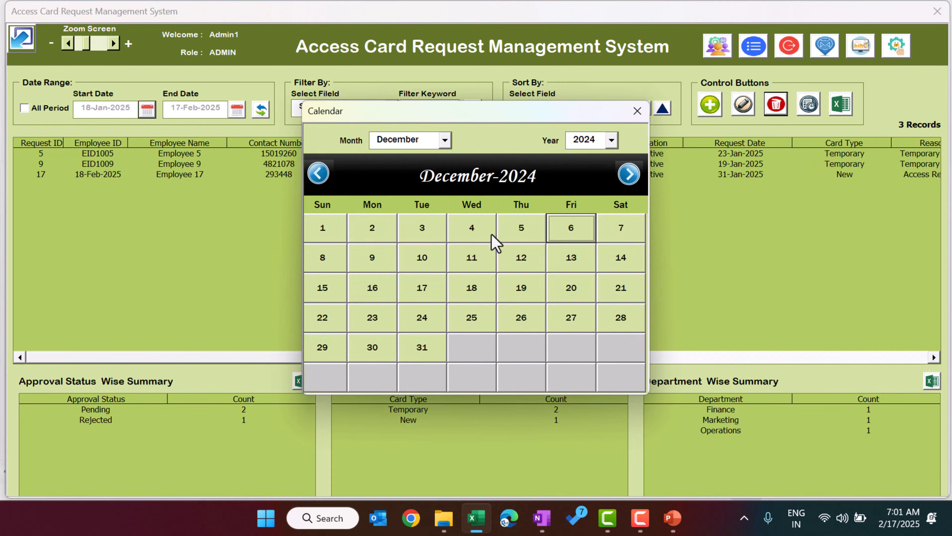
click(315, 239)
click(261, 116)
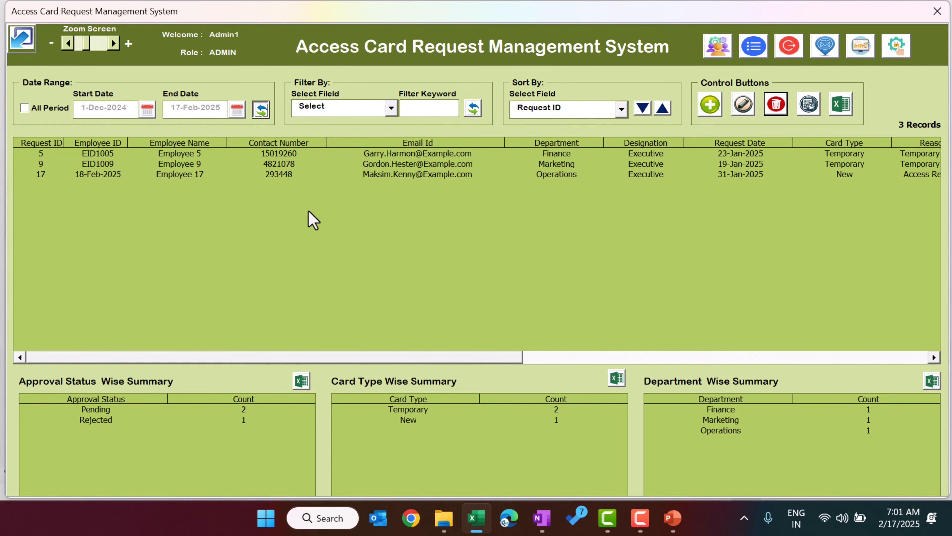
click(305, 187)
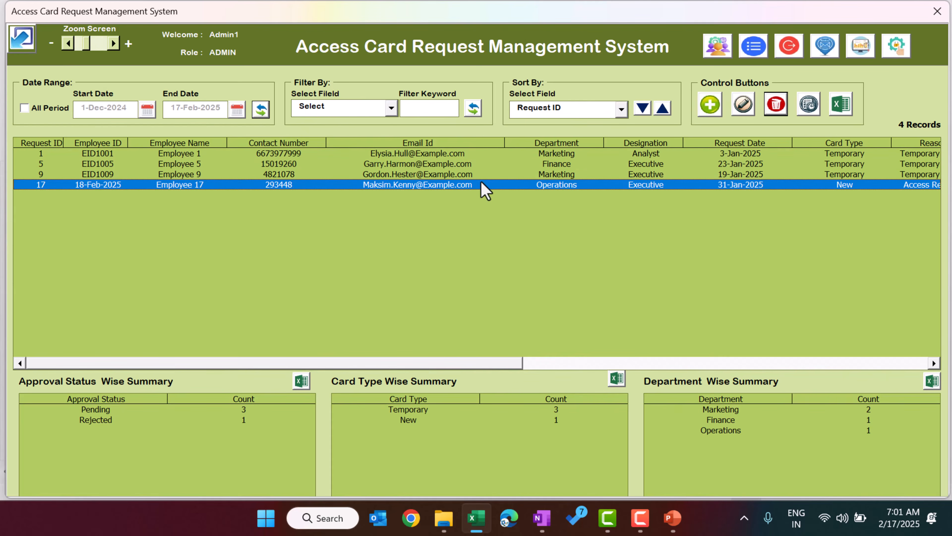
click(36, 109)
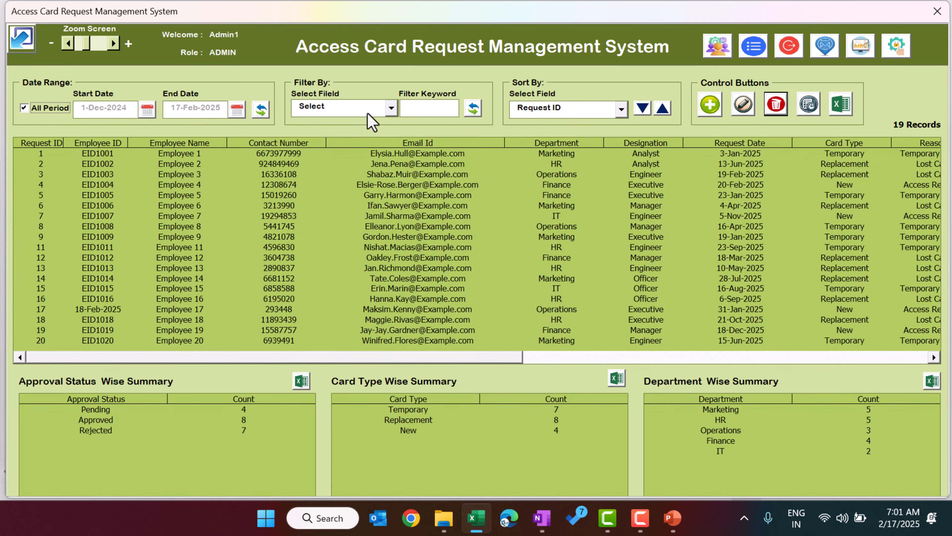
Step: Filter the requests by Department = HR, showing 5 records
click(353, 111)
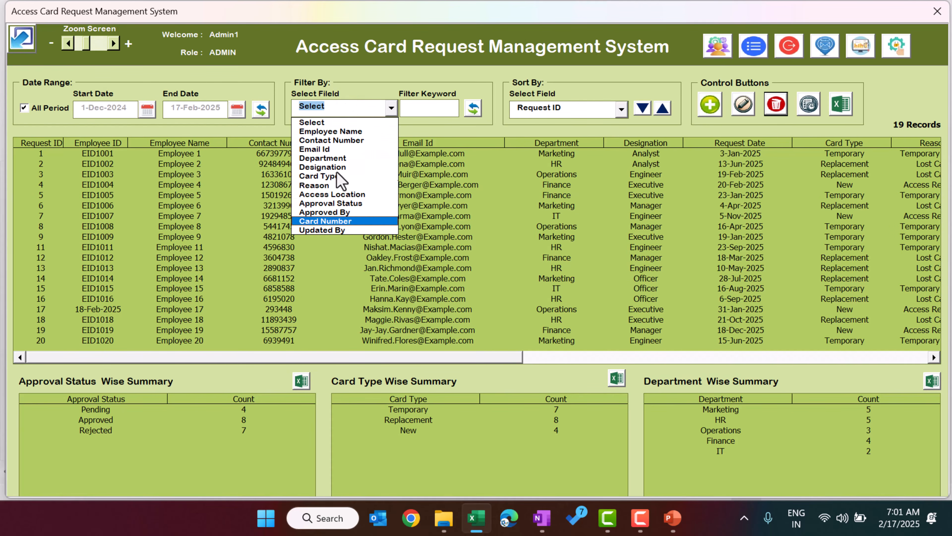
click(338, 157)
click(414, 108)
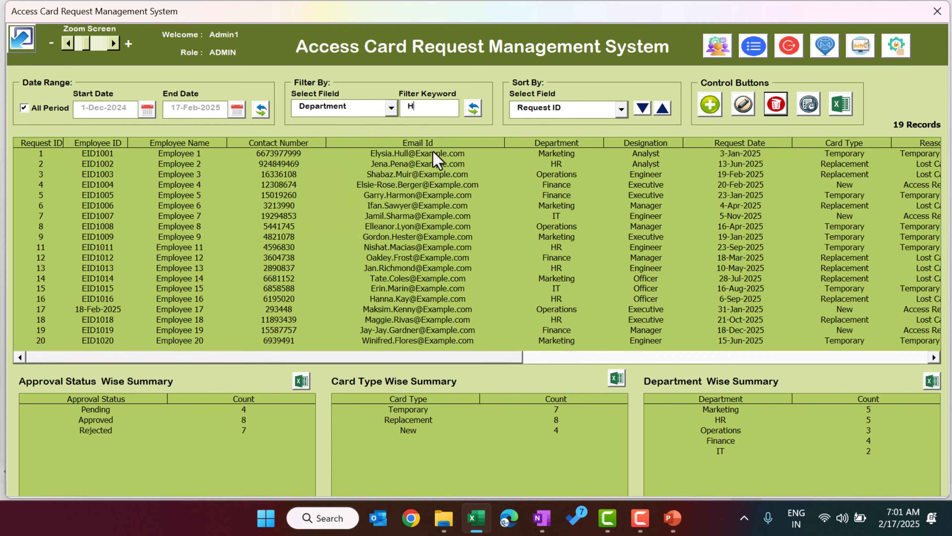
click(473, 109)
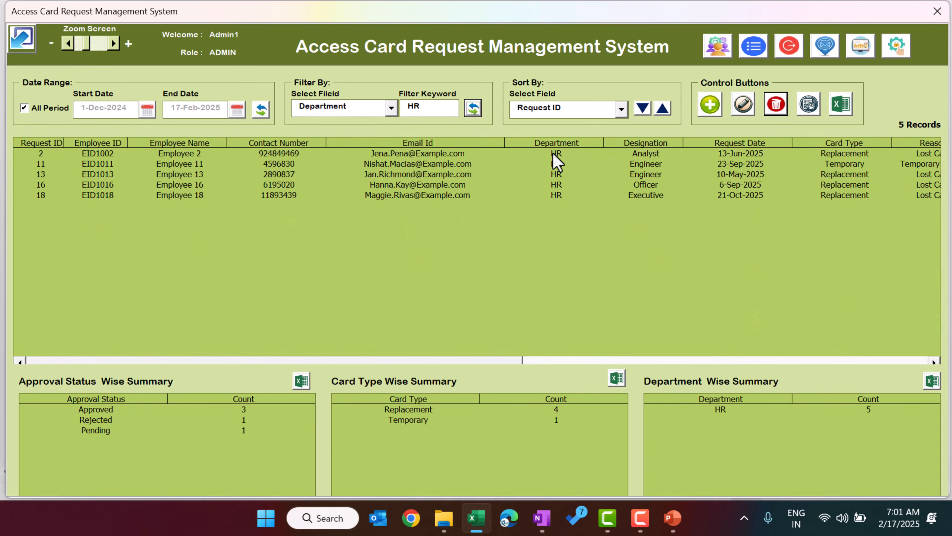
click(558, 195)
mouse_move(558, 208)
mouse_down()
mouse_move(566, 155)
mouse_move(565, 195)
mouse_up()
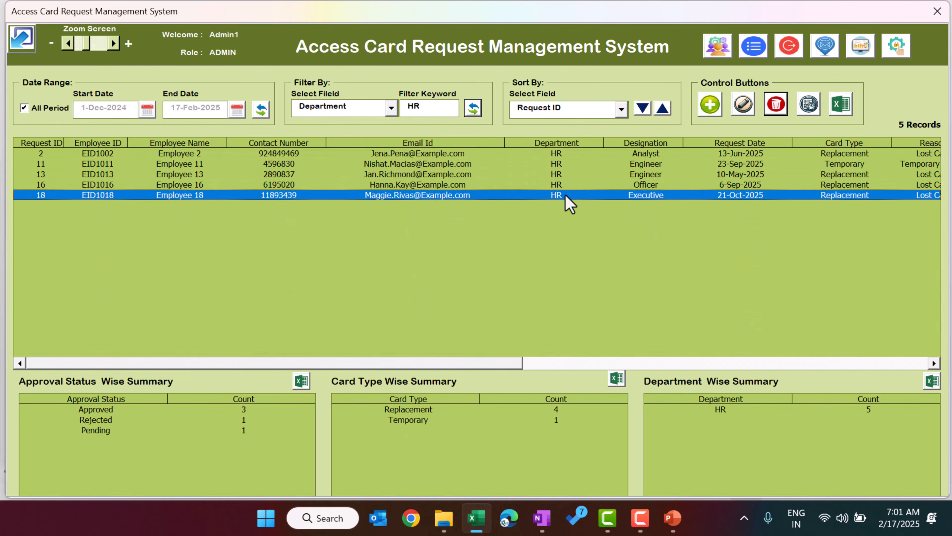
click(567, 153)
Step: Reset Filter By to Select and refresh so all 19 records show
click(375, 109)
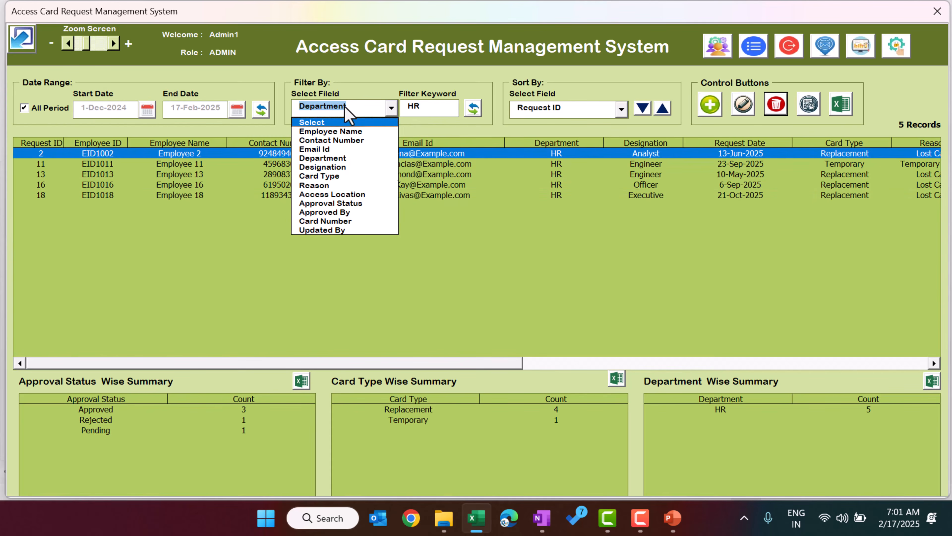
click(339, 123)
click(473, 109)
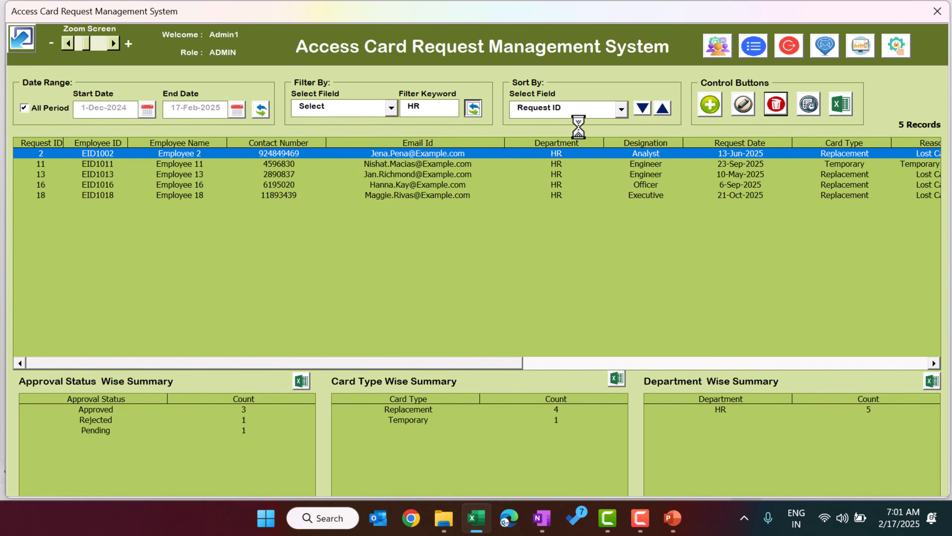
click(584, 112)
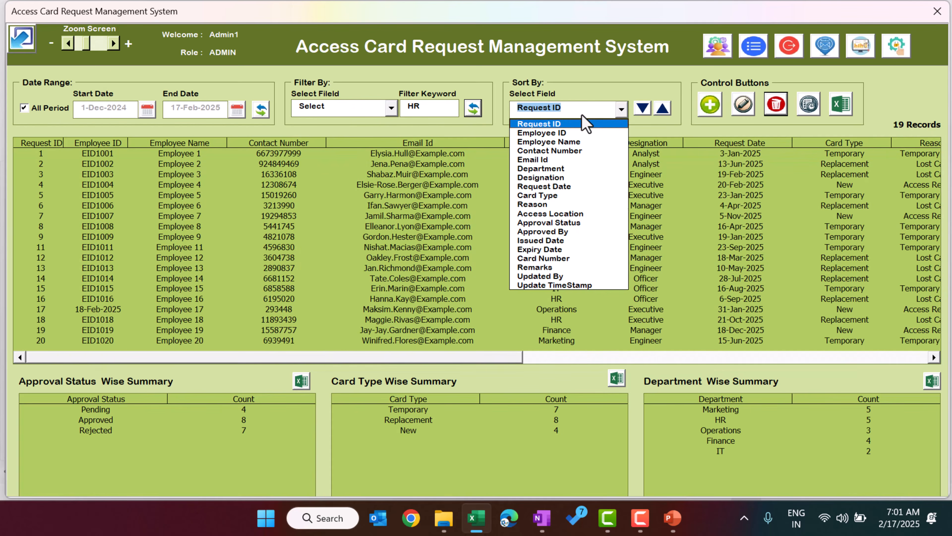
Step: Sort the requests by Department ascending, then descending, then back to ascending
click(604, 87)
click(586, 109)
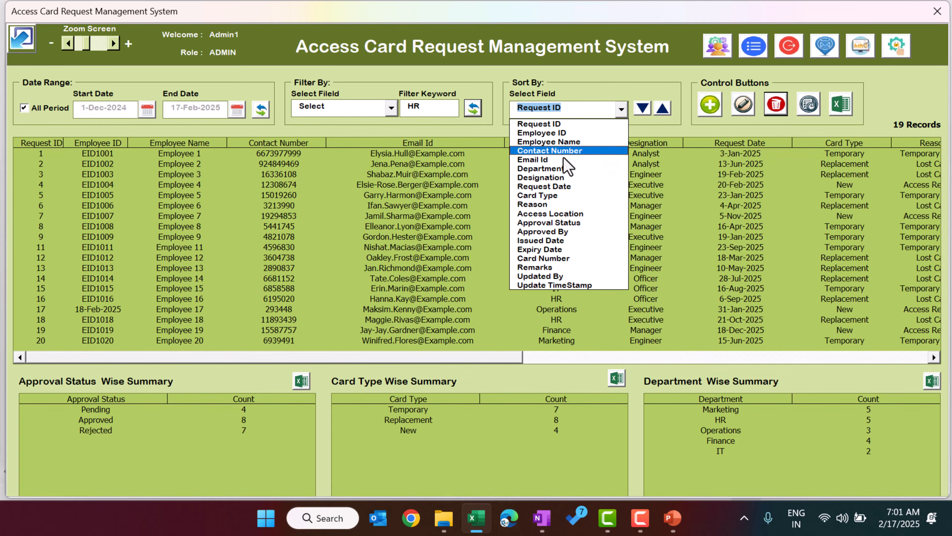
click(561, 171)
click(642, 111)
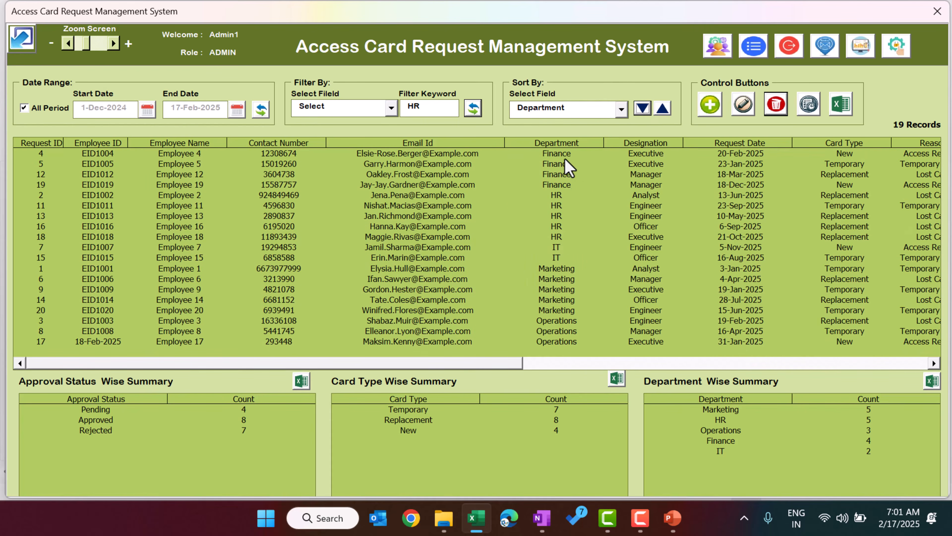
mouse_move(563, 156)
mouse_down()
mouse_move(557, 350)
mouse_move(569, 142)
mouse_up()
click(663, 109)
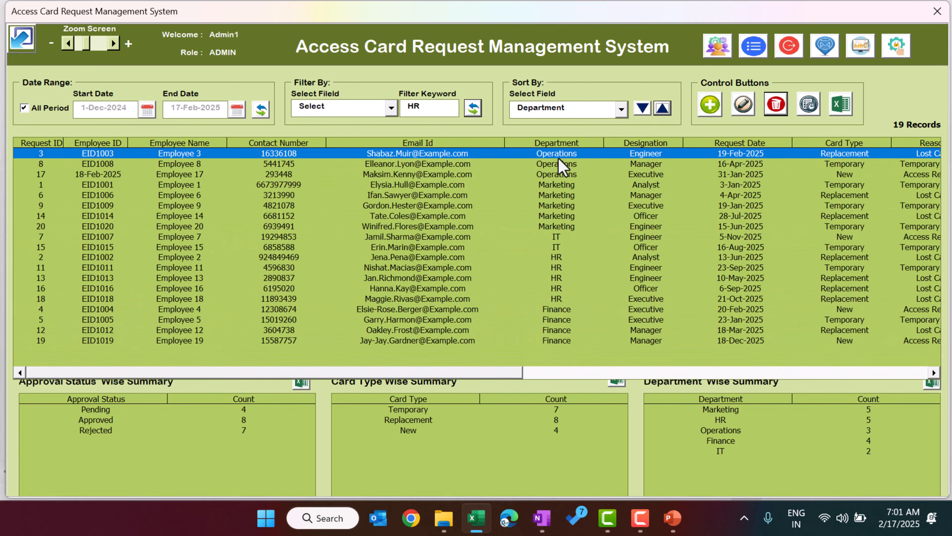
click(646, 109)
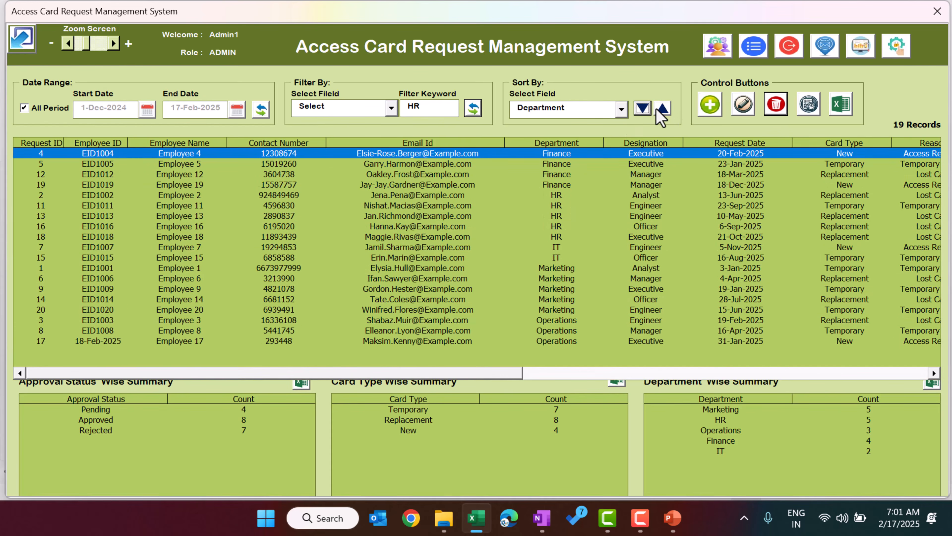
Step: Sort the requests by Designation, ascending and then descending
click(566, 113)
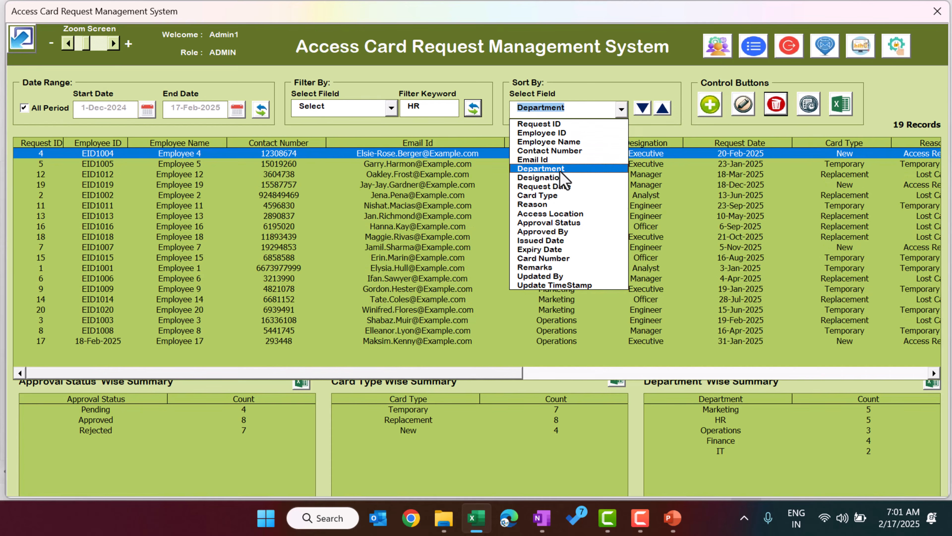
click(560, 178)
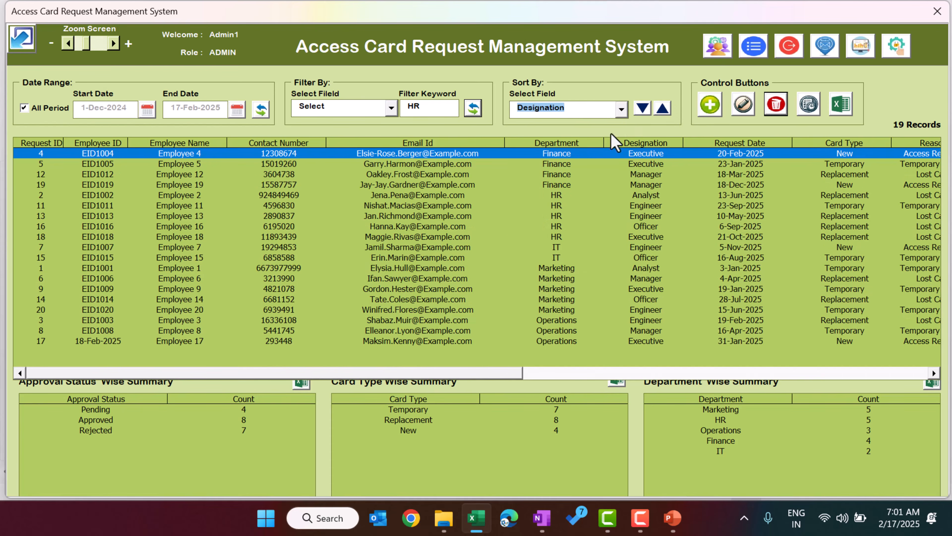
click(642, 109)
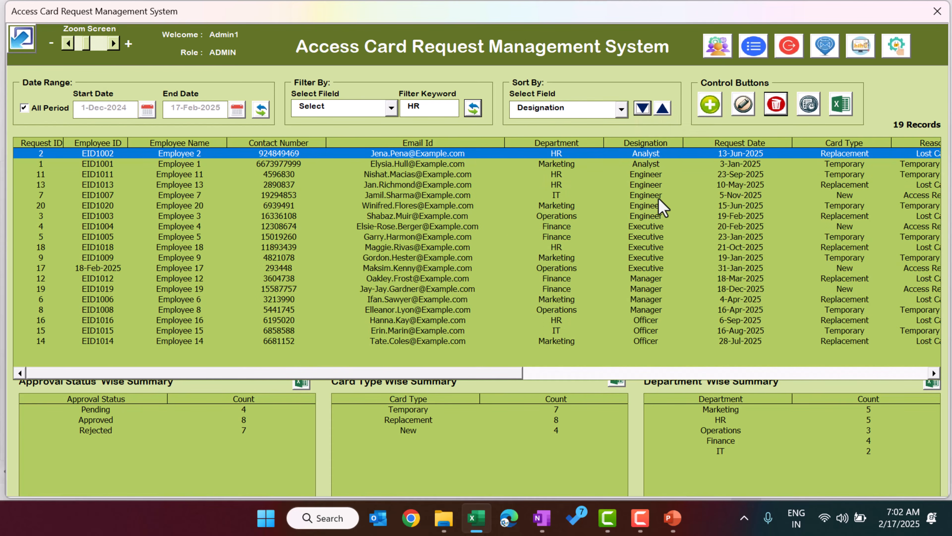
click(663, 109)
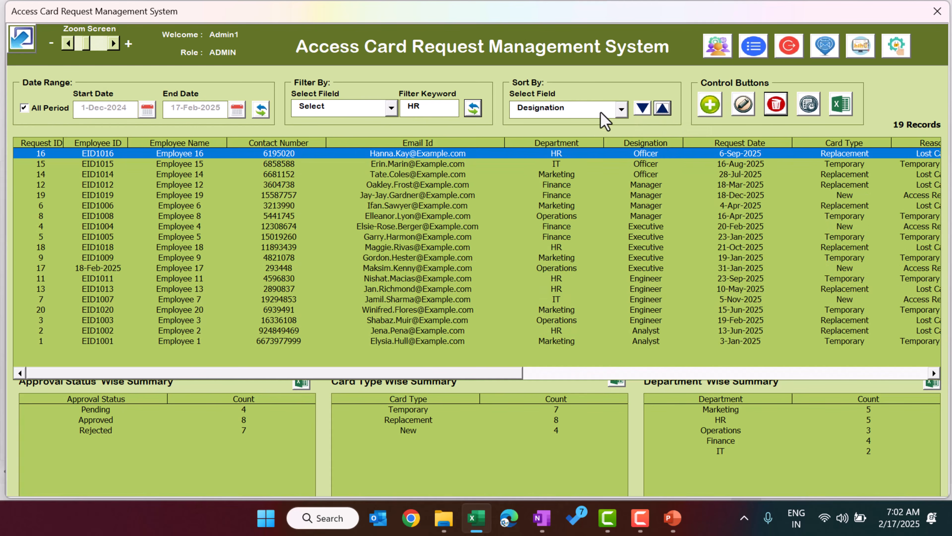
Step: Sort by Request Date oldest first, newest first, then oldest first again
click(609, 112)
click(577, 187)
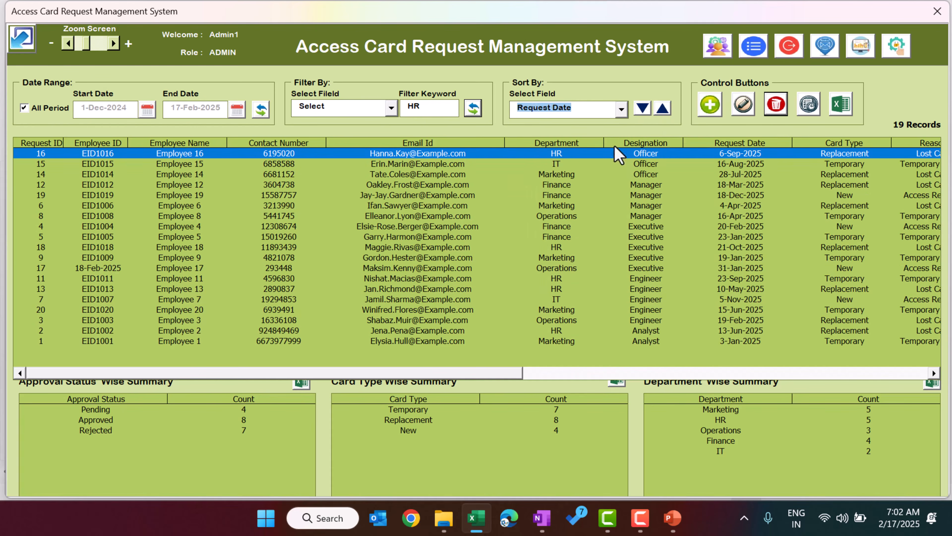
click(643, 109)
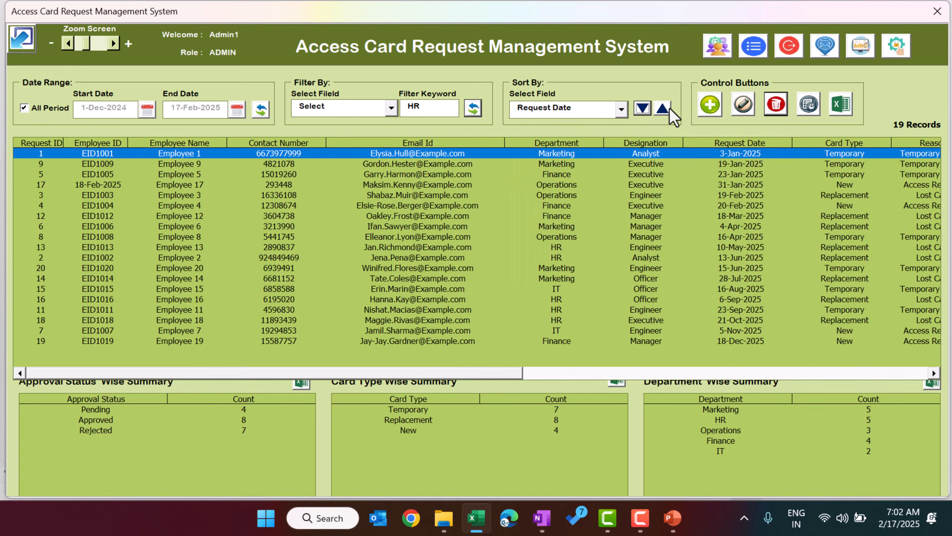
click(667, 108)
click(646, 110)
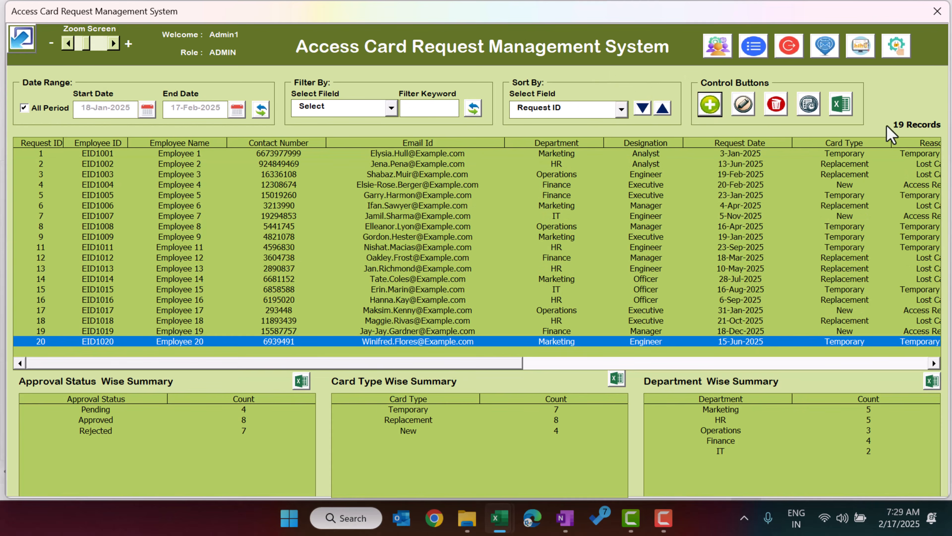
Step: Open a new request form and enter the employee's name, contact number and e-mail
click(712, 111)
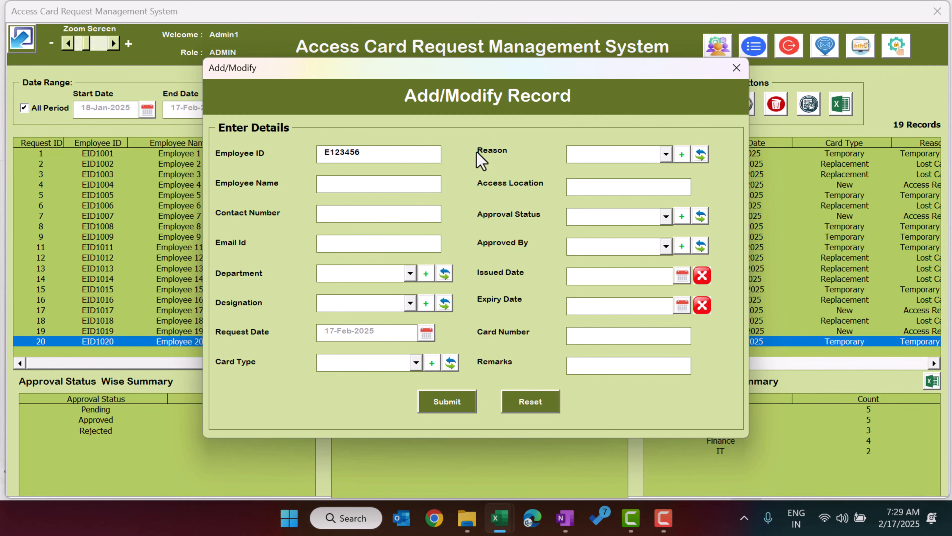
click(386, 184)
text(PK)
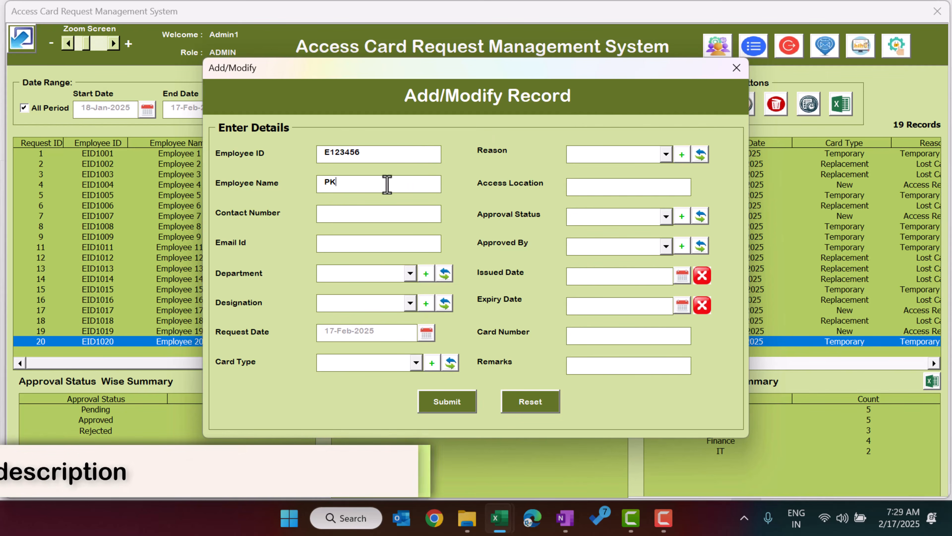
click(367, 211)
text(1234)
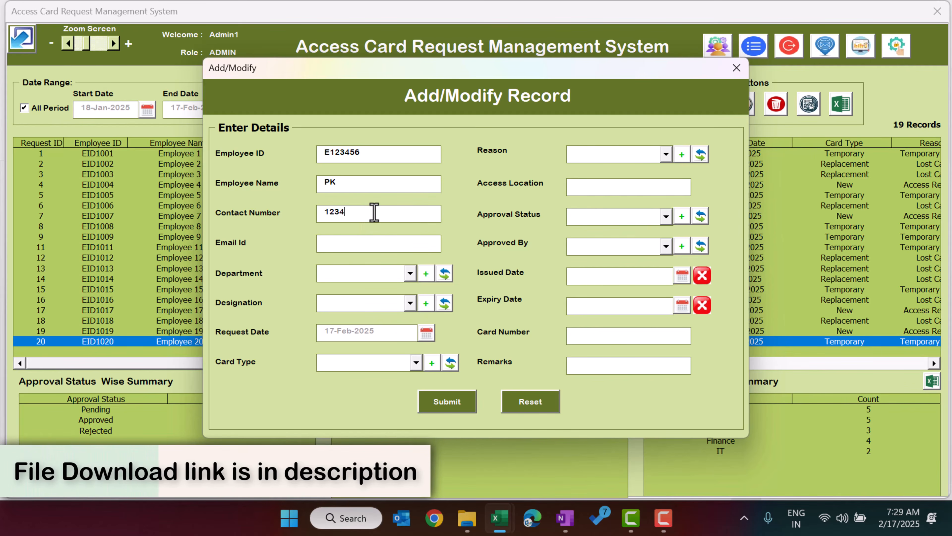
text(56)
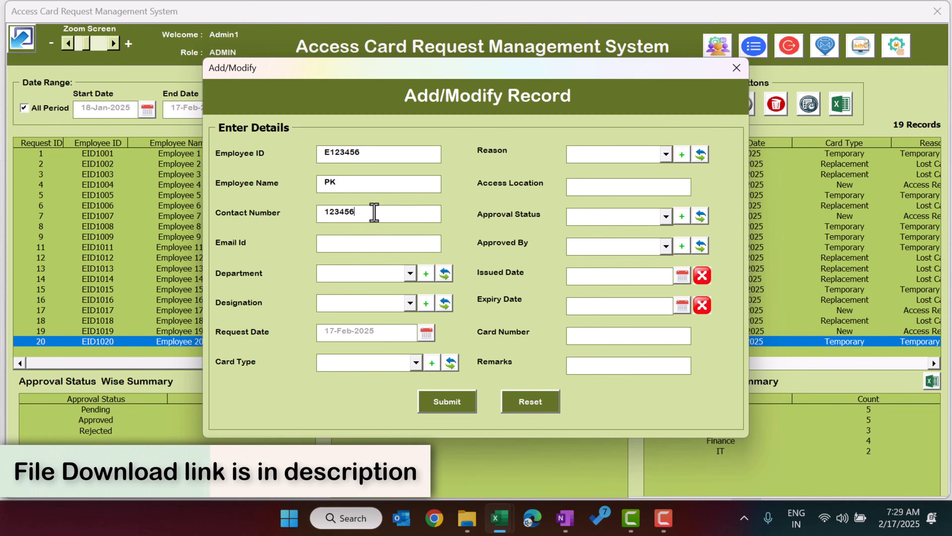
click(353, 247)
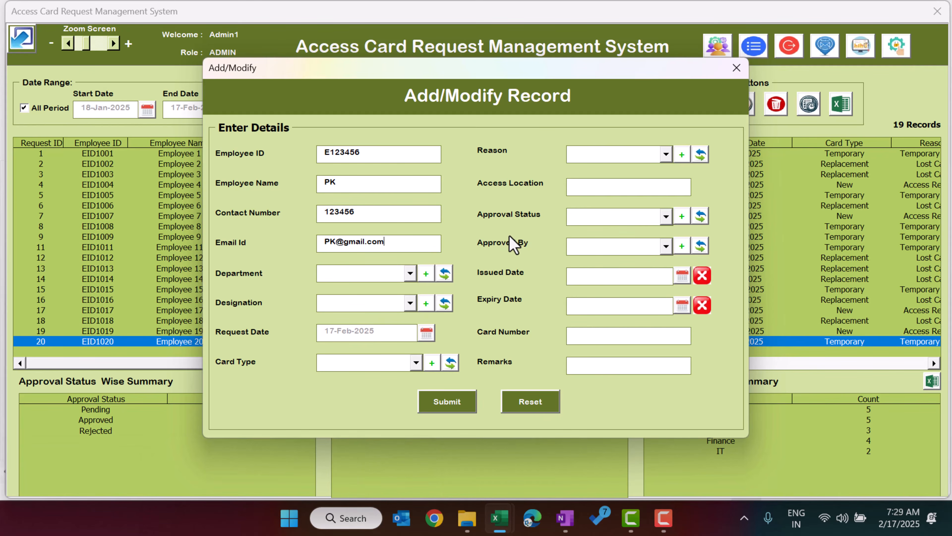
click(382, 275)
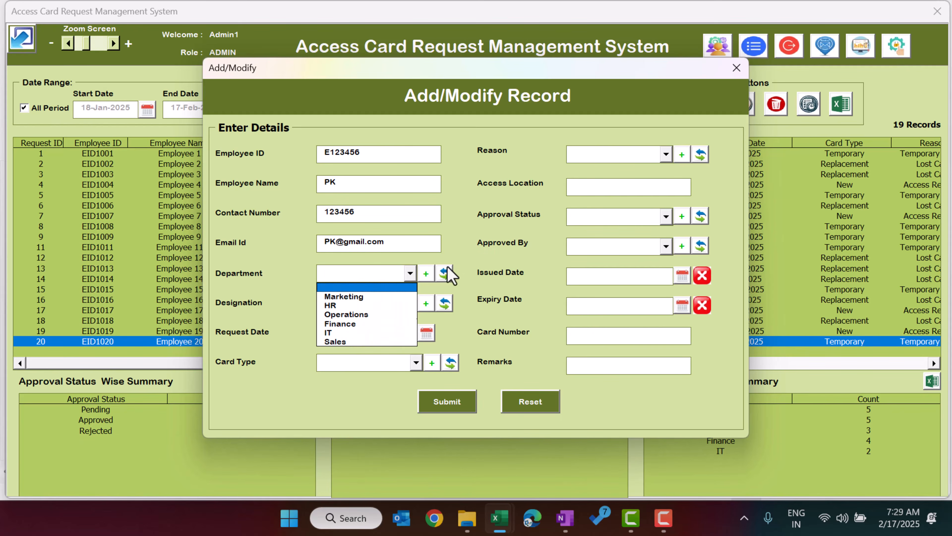
click(465, 264)
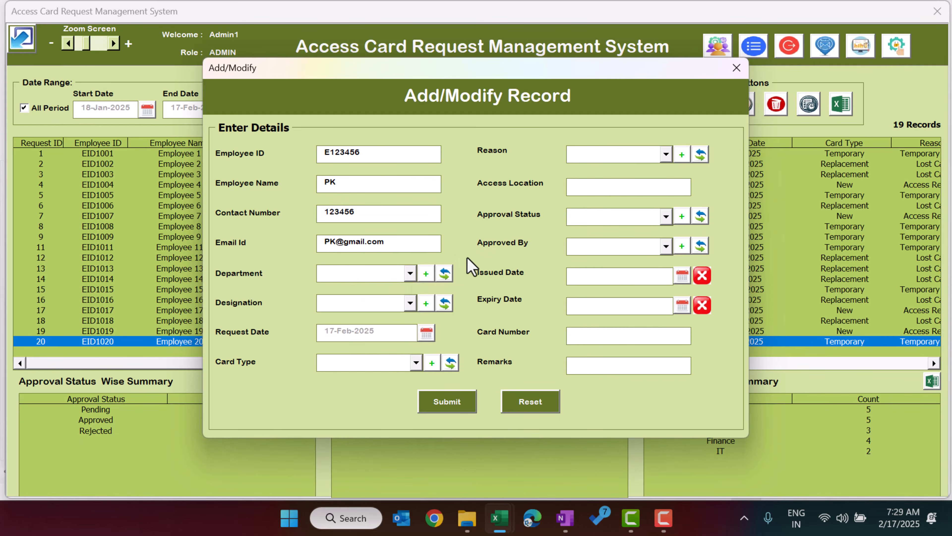
Step: Add 'Test' to the Department list in the list manager and return to the form
click(427, 278)
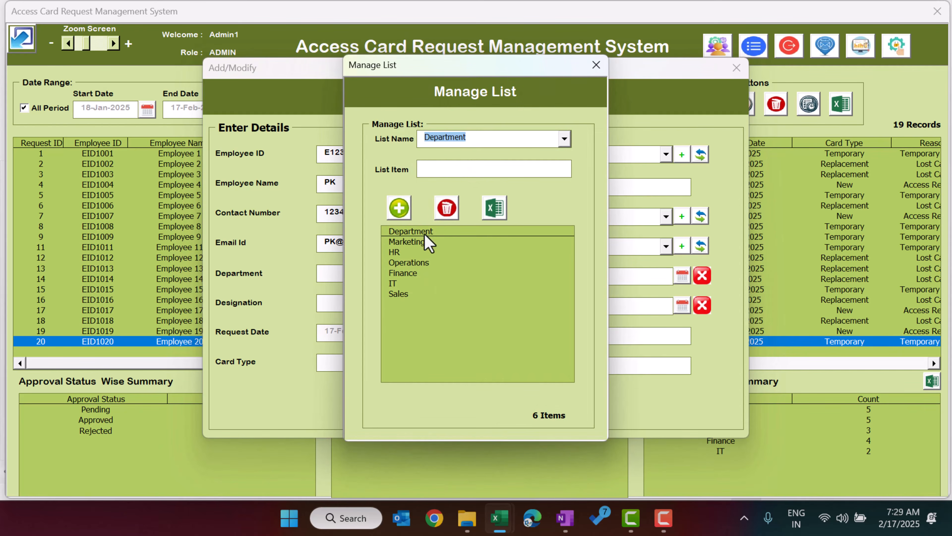
click(456, 174)
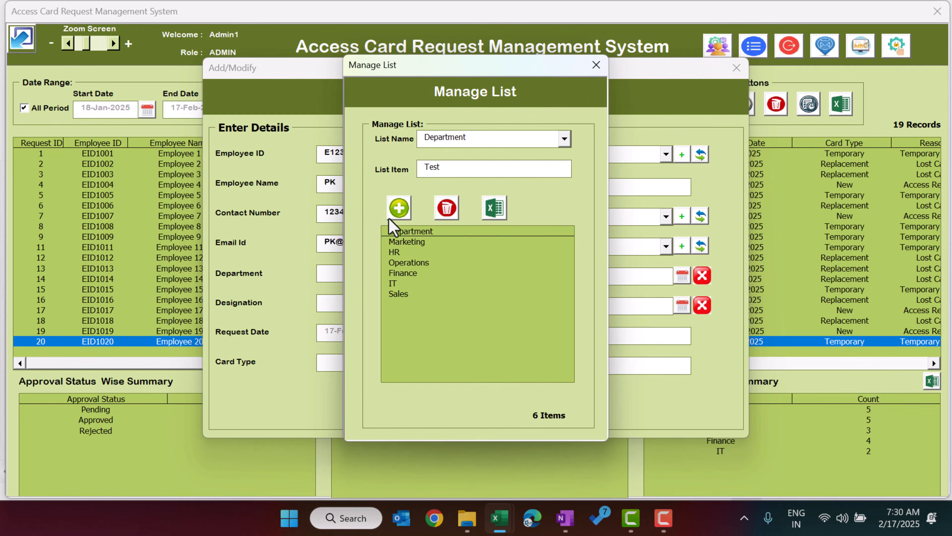
click(398, 208)
click(499, 317)
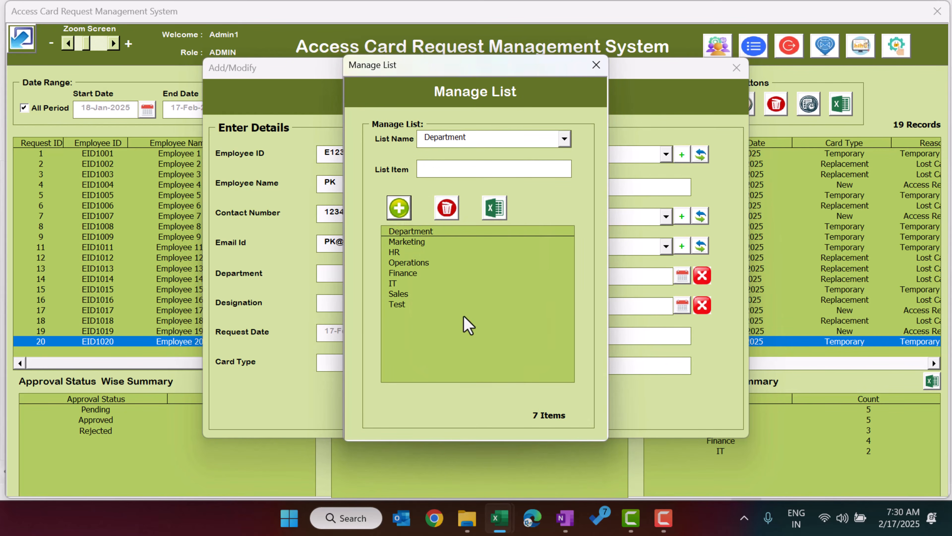
click(386, 304)
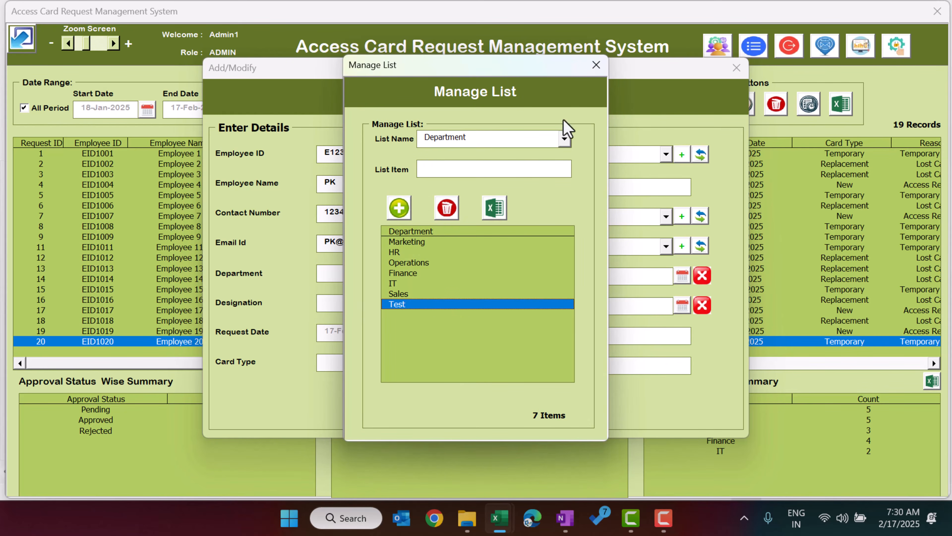
click(596, 65)
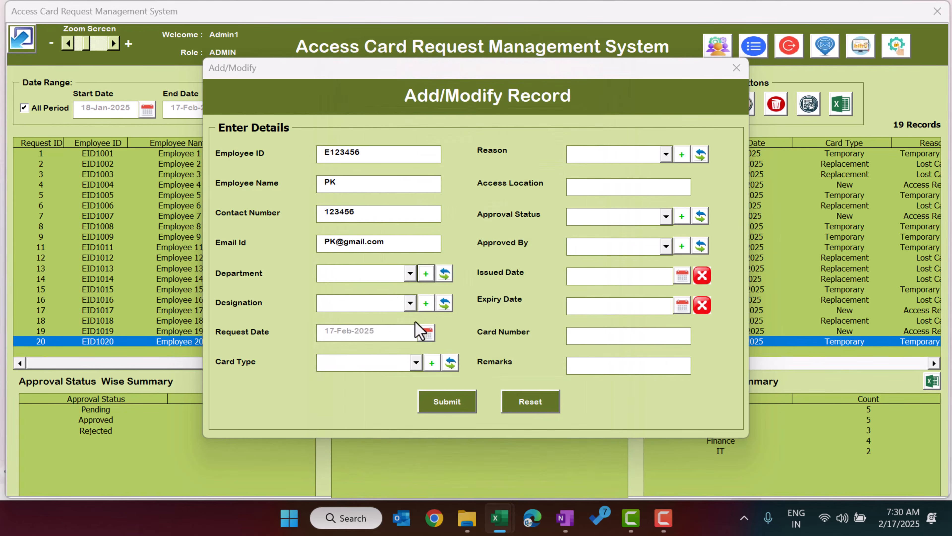
Step: Refresh the Department choices and set the department to Test
click(392, 278)
click(483, 278)
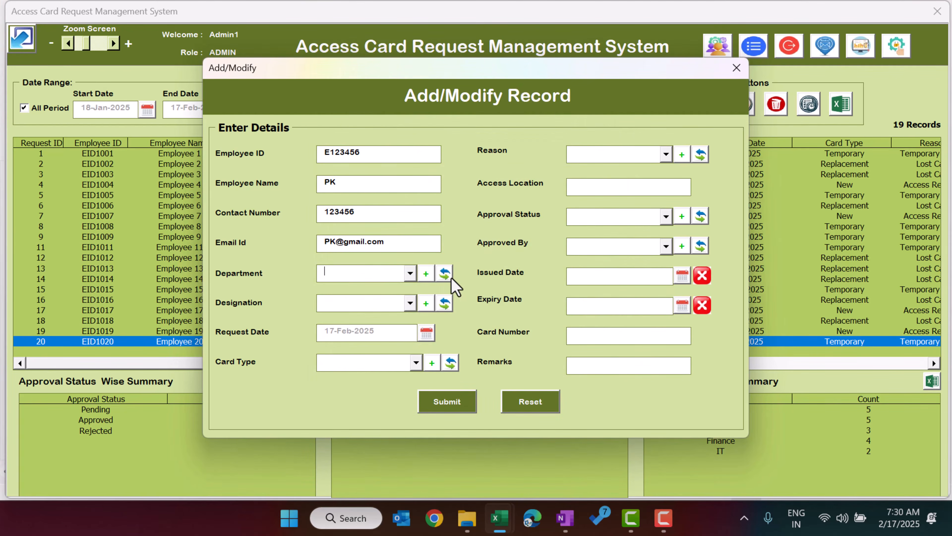
click(446, 278)
click(388, 275)
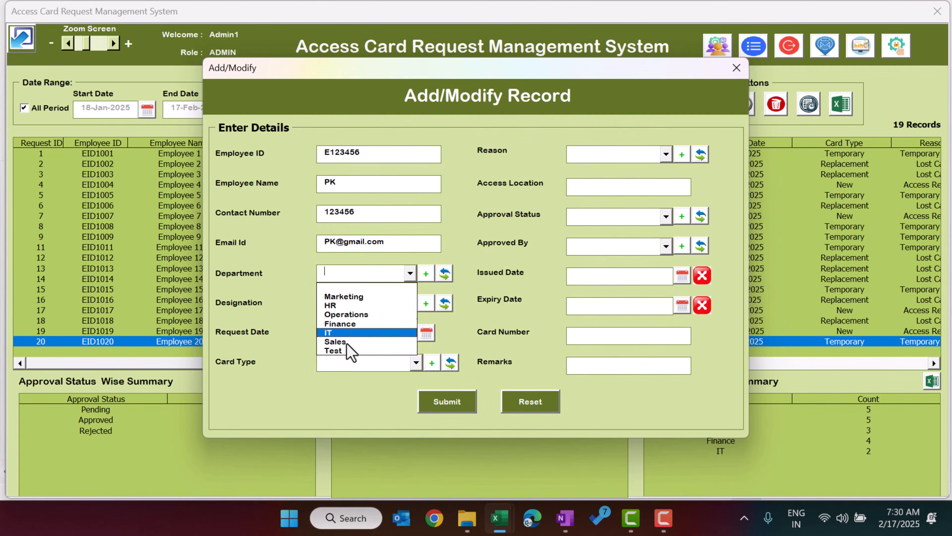
click(340, 353)
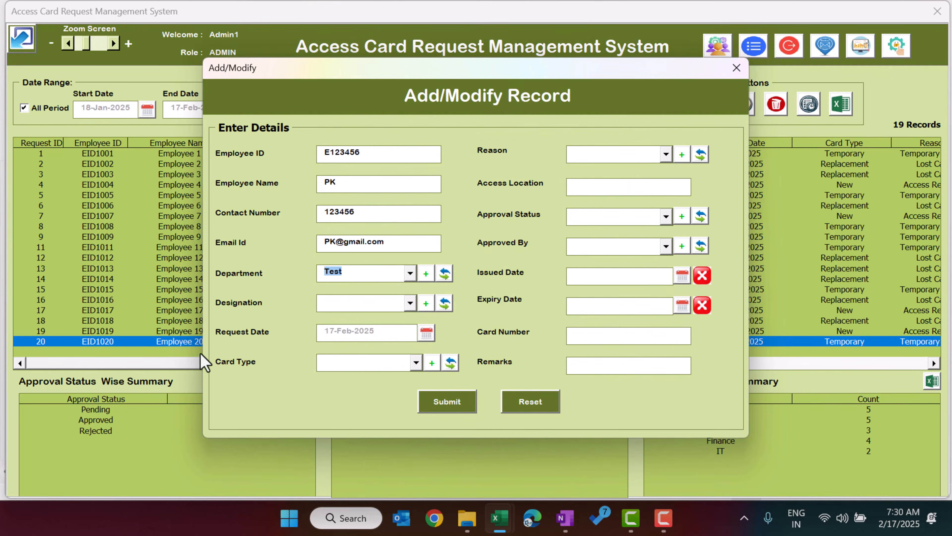
Step: Set designation Analyst, request date 15-Feb-2025 and card type New
click(370, 305)
click(357, 327)
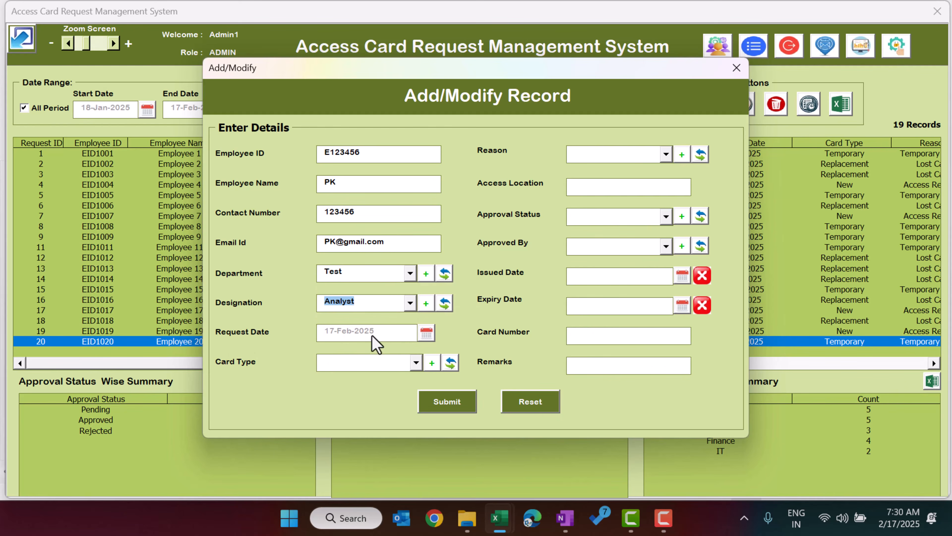
click(427, 335)
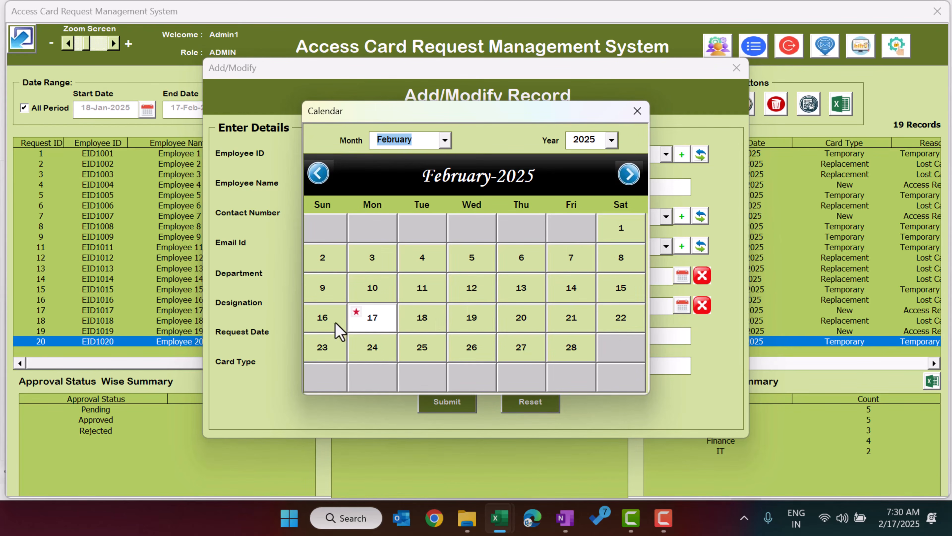
click(615, 295)
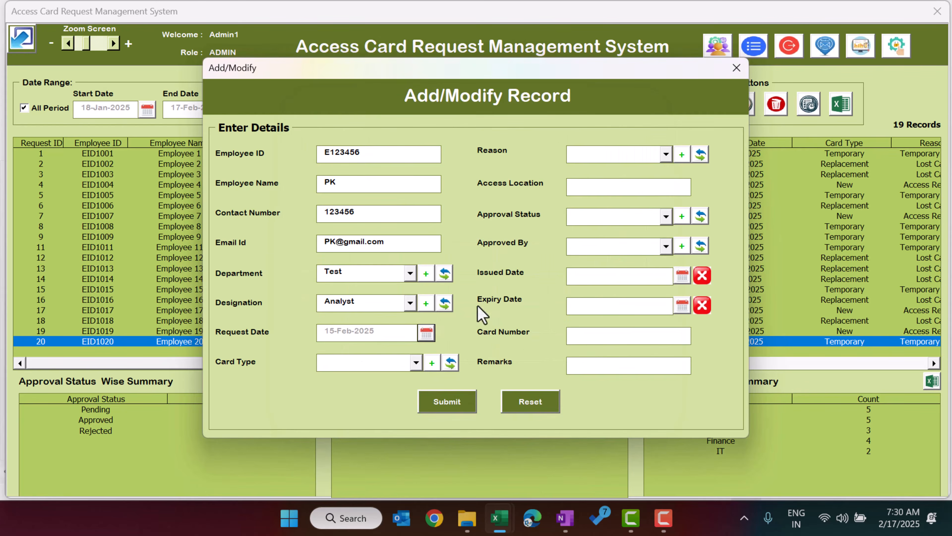
click(367, 365)
click(350, 406)
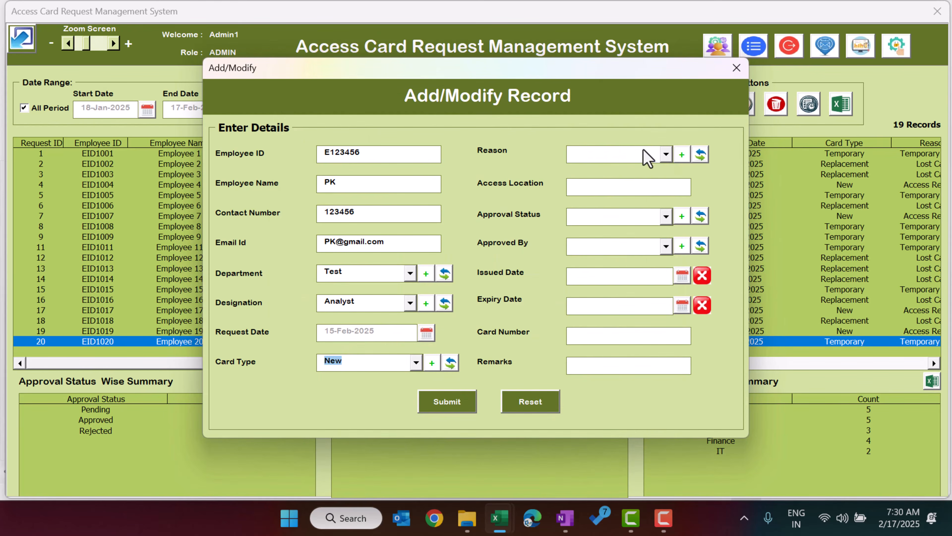
Step: Open the Reason list manager and close it without changes
click(647, 158)
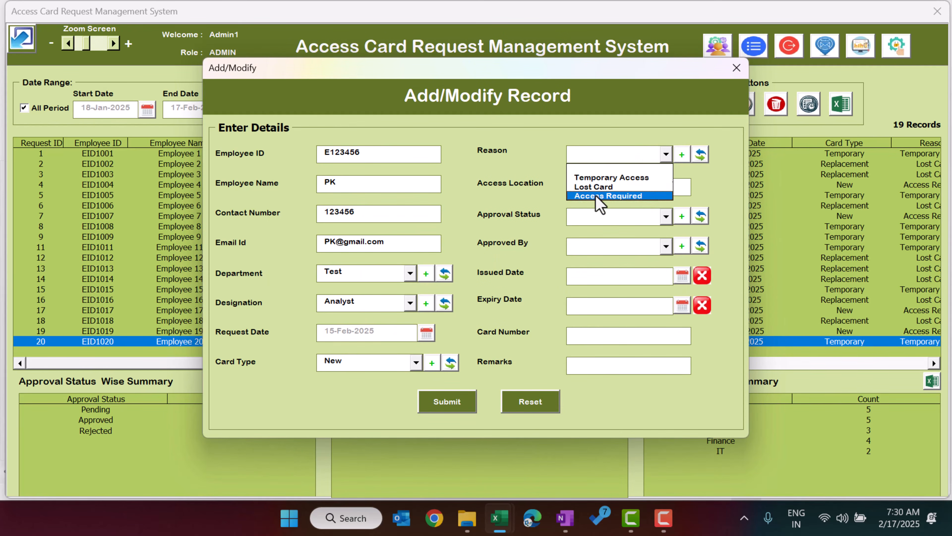
click(691, 183)
click(681, 154)
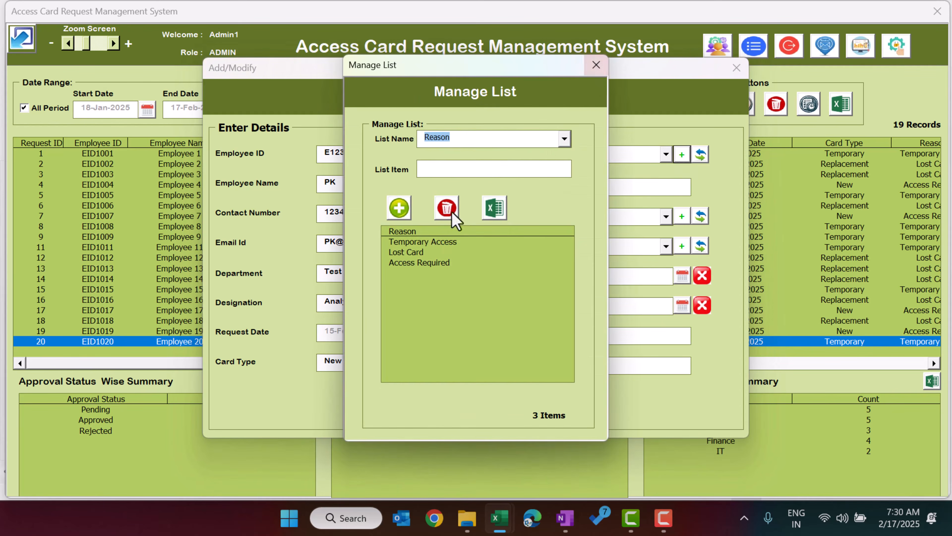
click(596, 66)
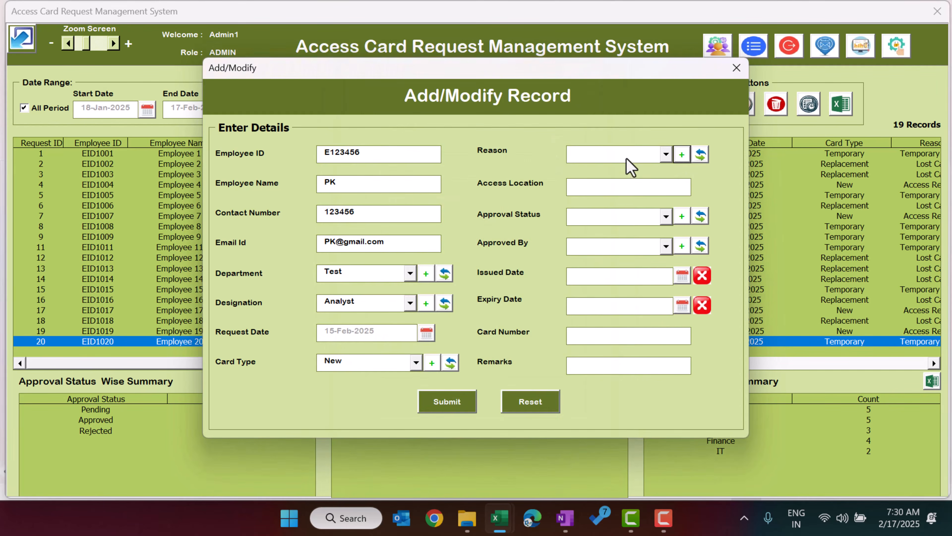
Step: Set reason Lost Card, access location 'Floor1, Floor2' and approval status Pending
click(626, 156)
click(624, 187)
click(612, 189)
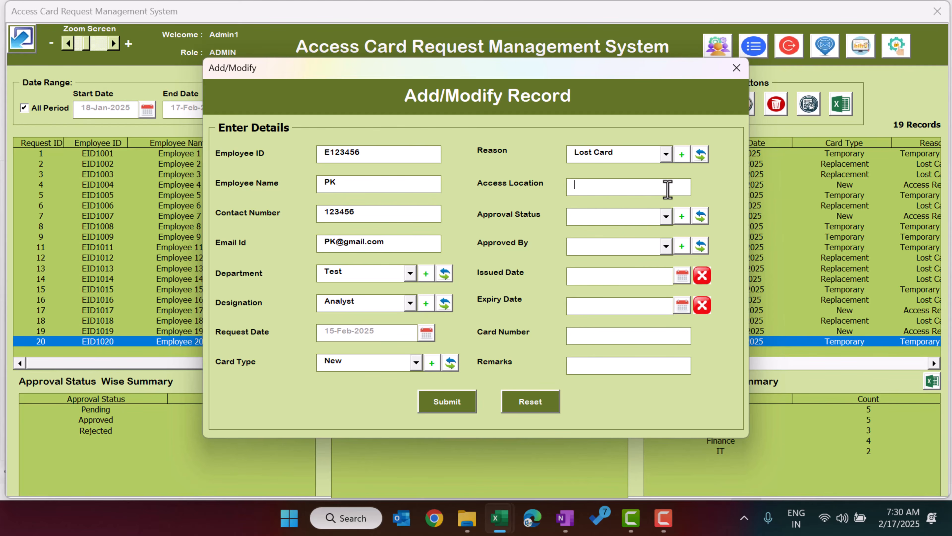
text(Floor1, Floor2)
click(609, 220)
click(596, 241)
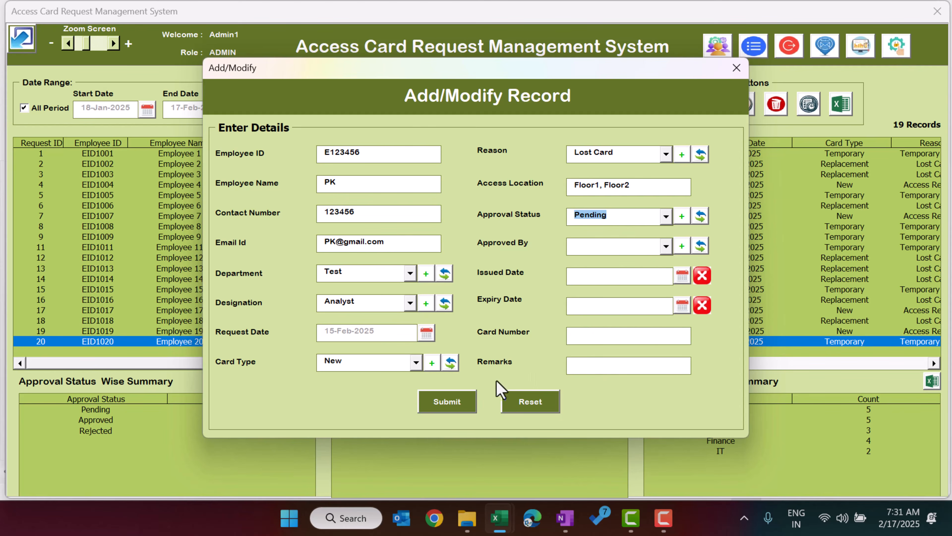
Step: Submit the request, confirm the saved message and close the form
click(445, 411)
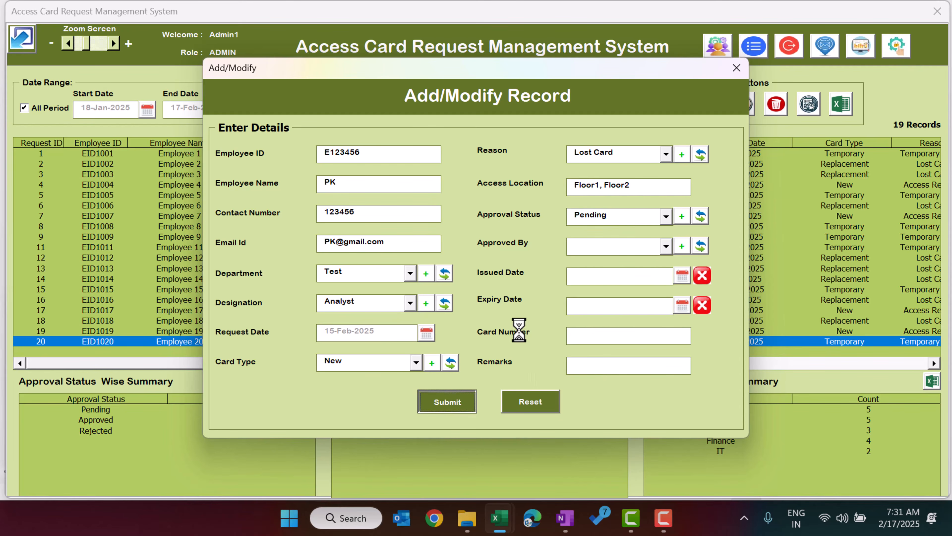
click(489, 304)
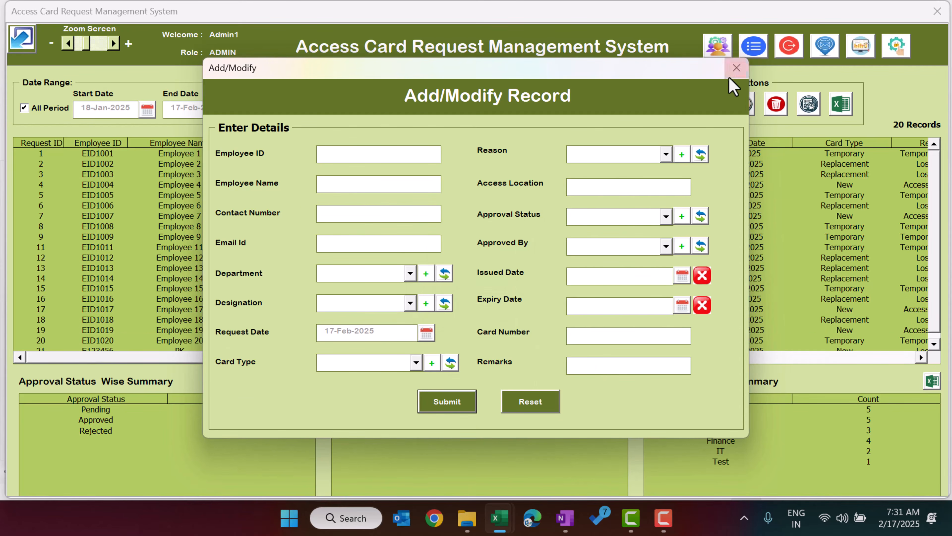
click(736, 68)
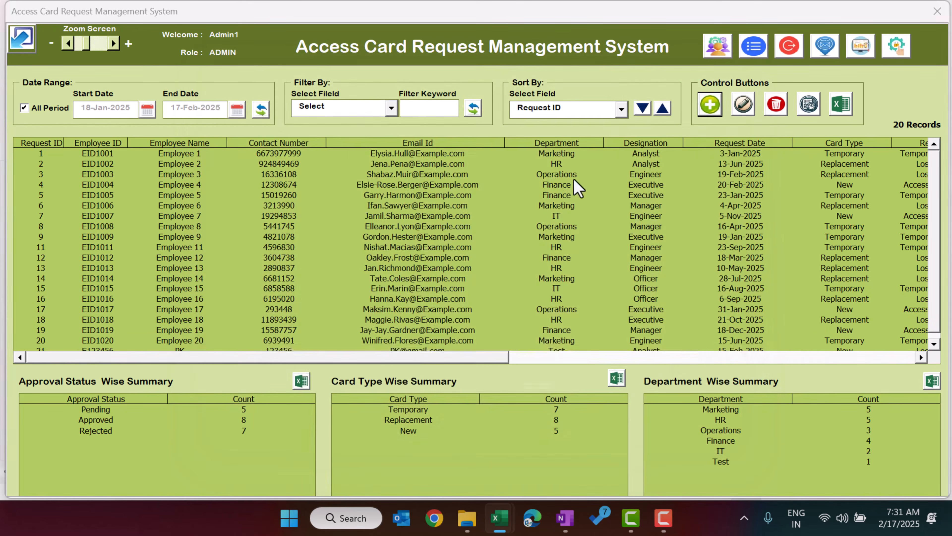
Step: Set the start date to 1-Feb-2025 and refresh the date-range filter
click(147, 110)
click(628, 174)
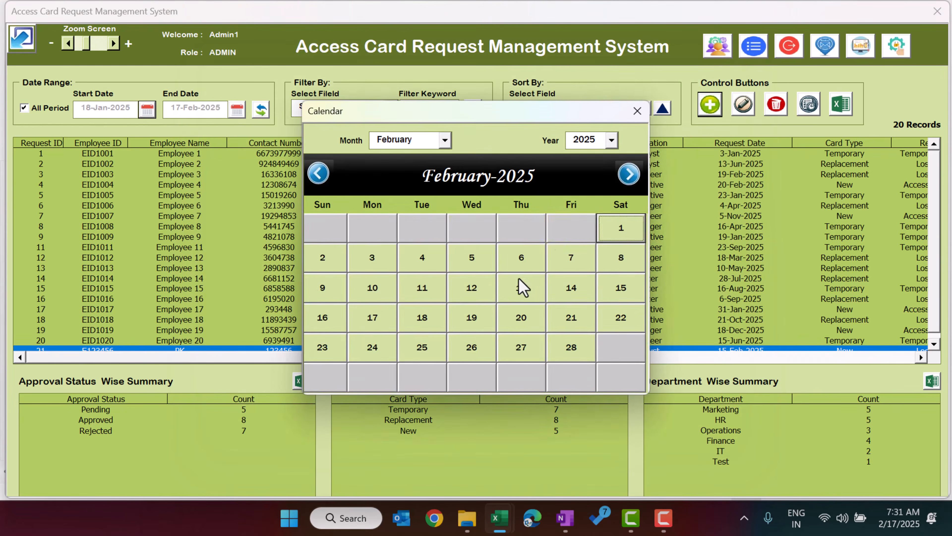
click(625, 231)
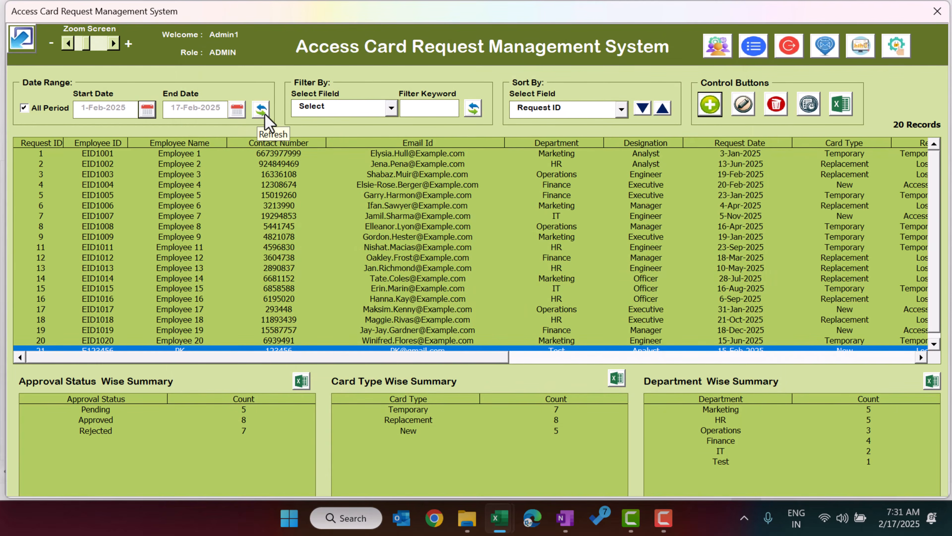
click(255, 112)
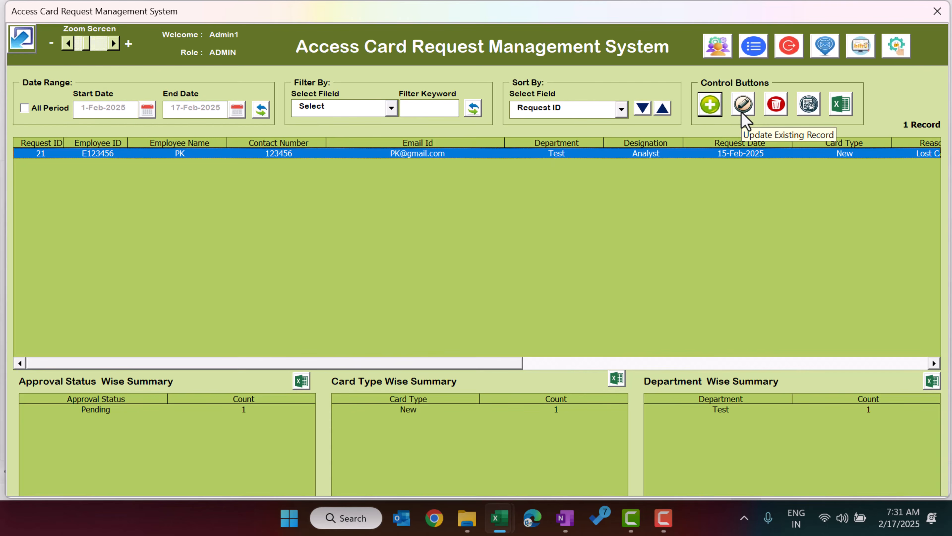
Step: Open request 21 and set it to Approved with an approver and issued date 17-Feb-2025
double_click(429, 157)
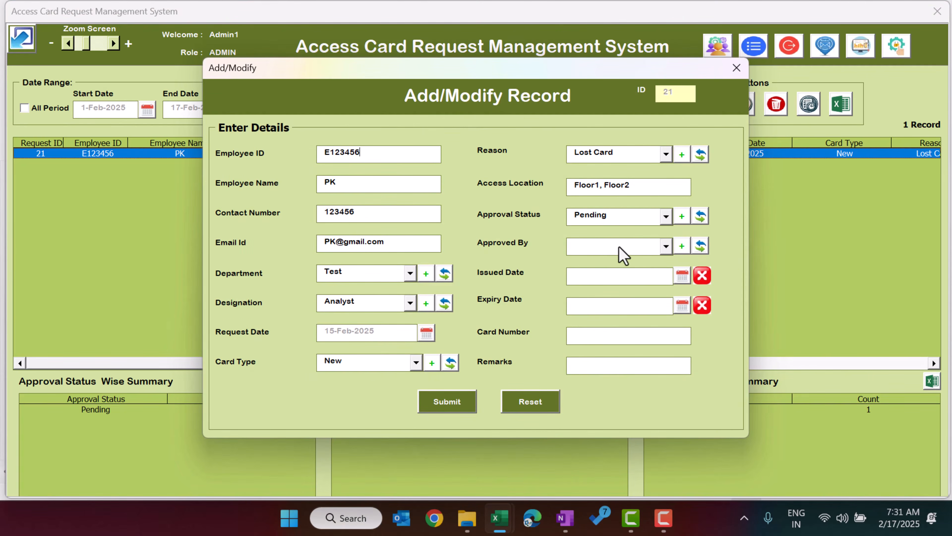
click(626, 246)
click(629, 218)
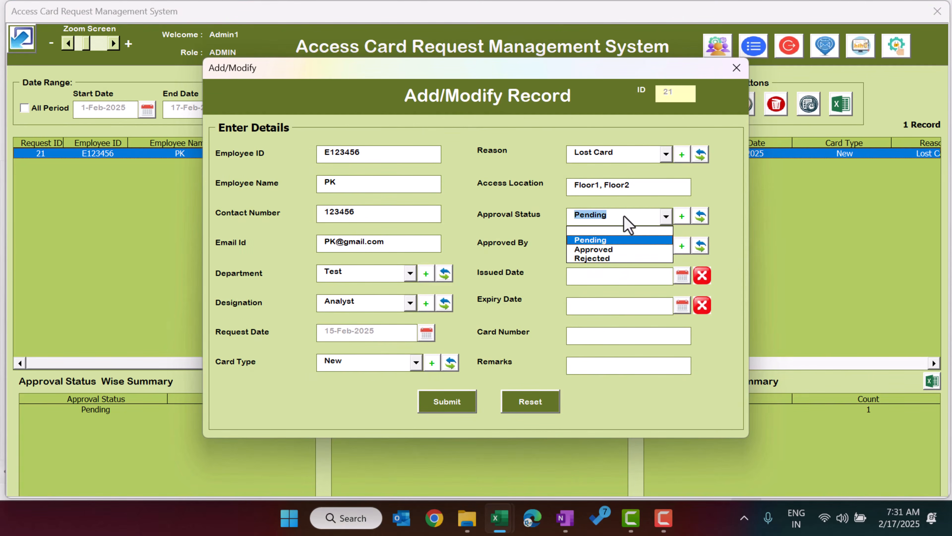
click(600, 250)
click(615, 247)
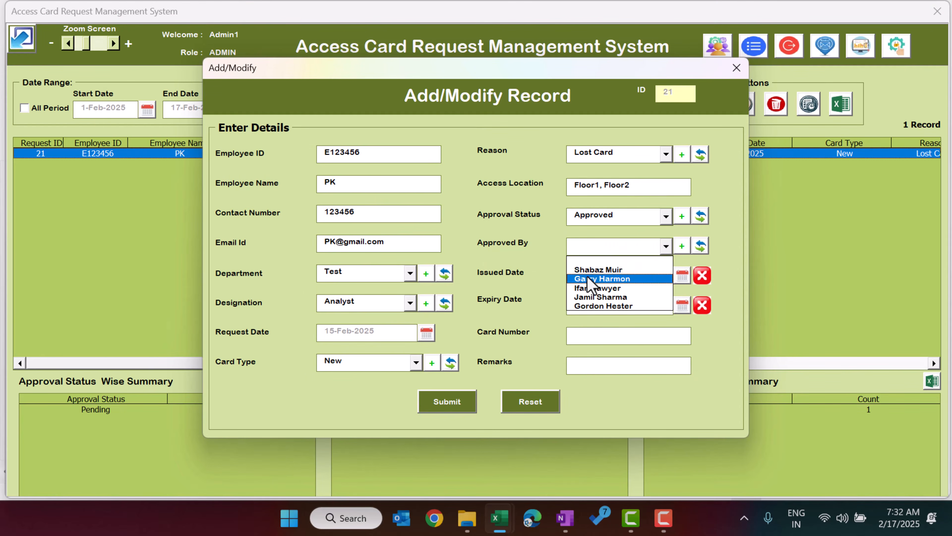
click(613, 270)
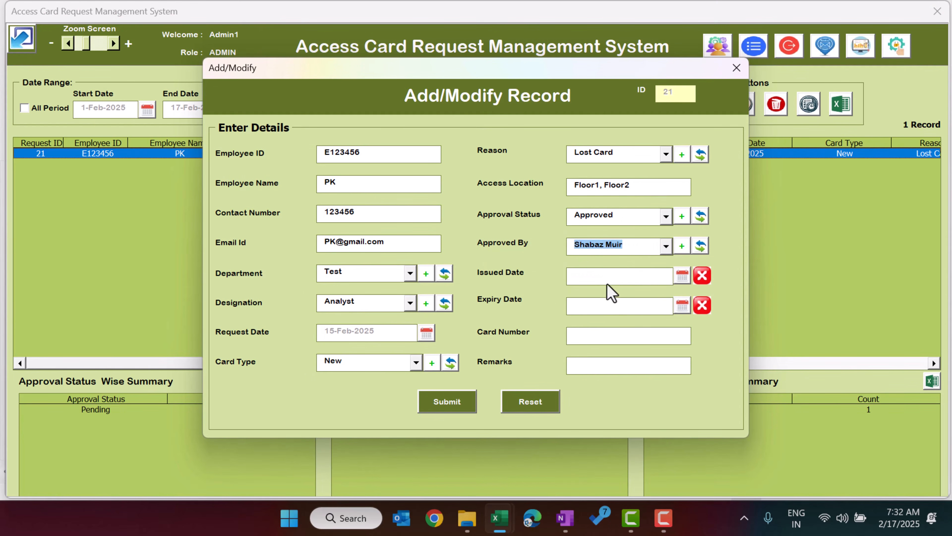
click(683, 279)
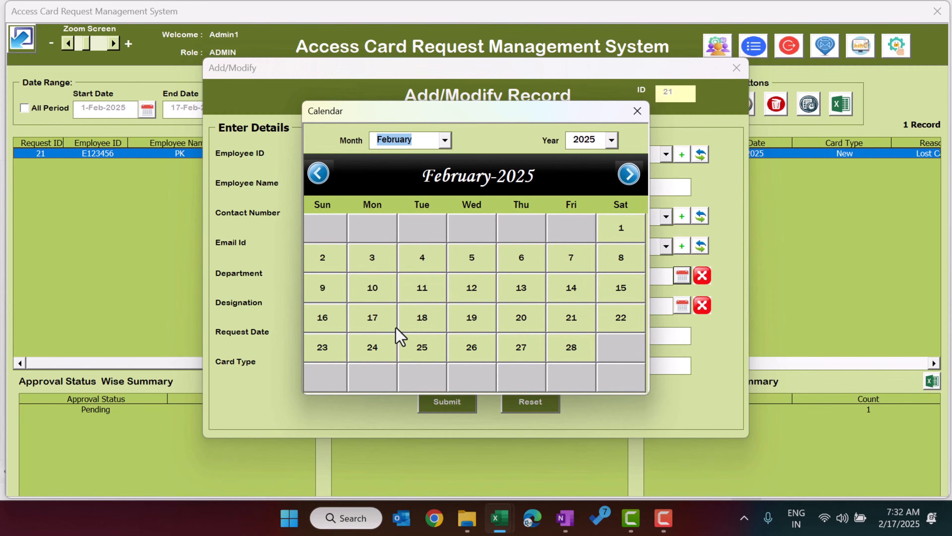
click(386, 322)
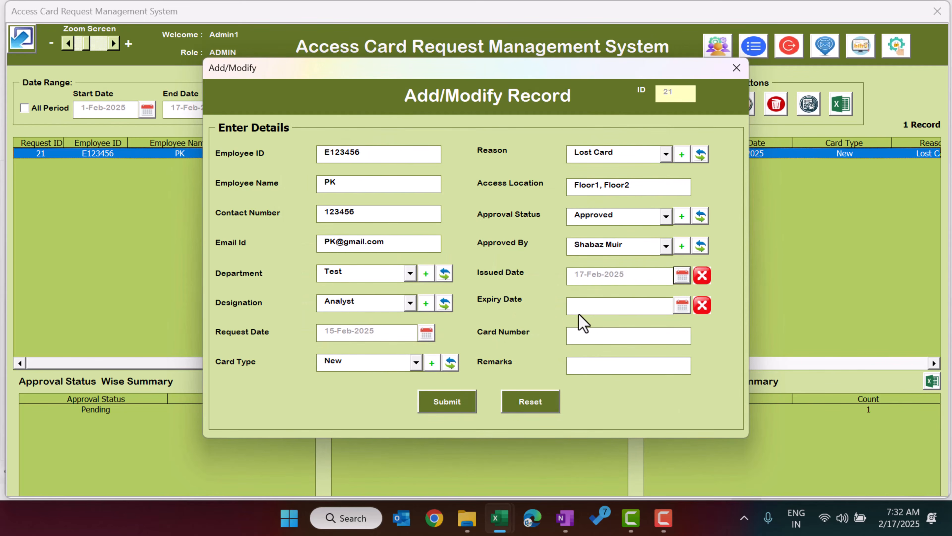
Step: Enter the card number, submit the changes, confirm and close the record form
click(629, 336)
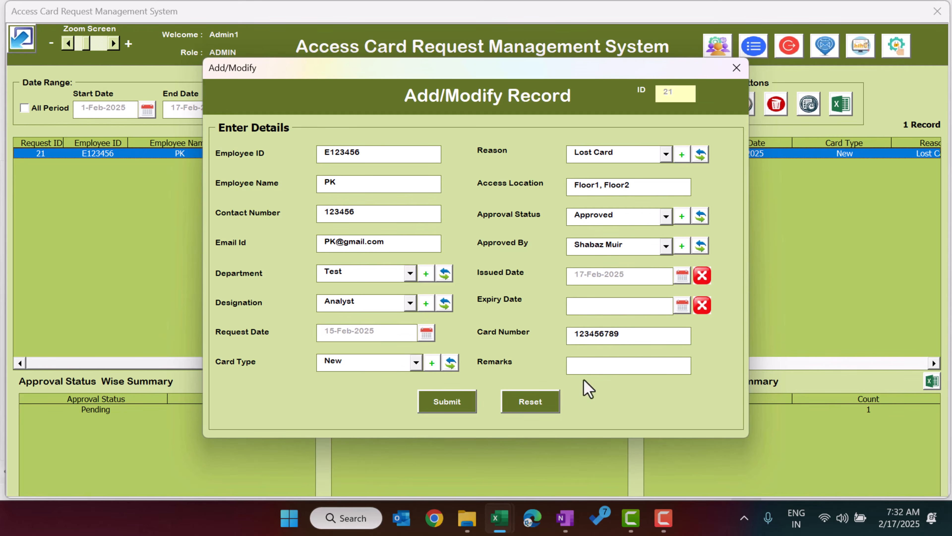
click(664, 366)
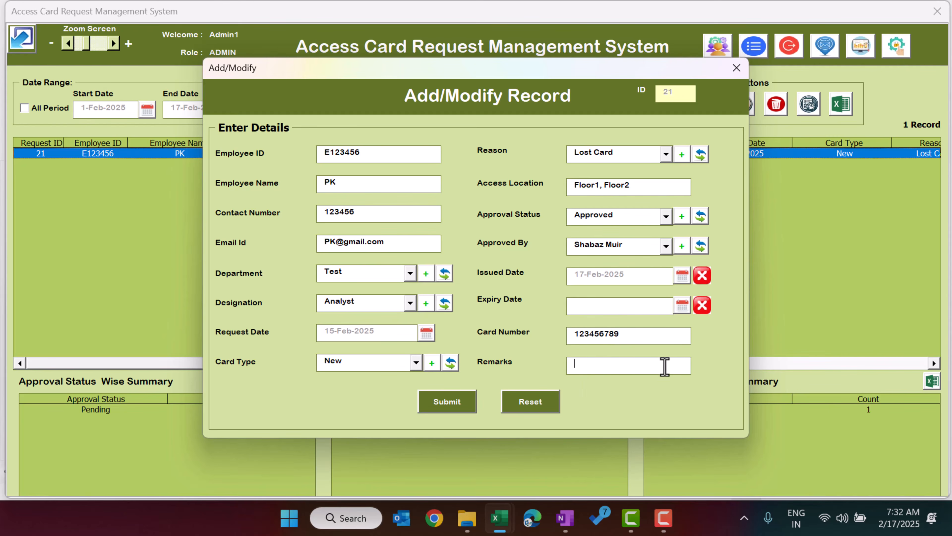
click(466, 408)
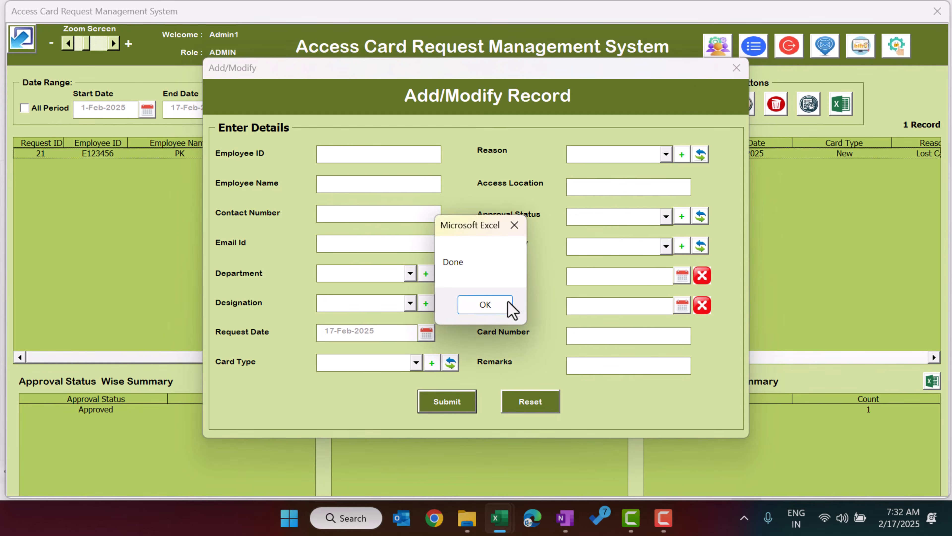
click(473, 306)
click(736, 68)
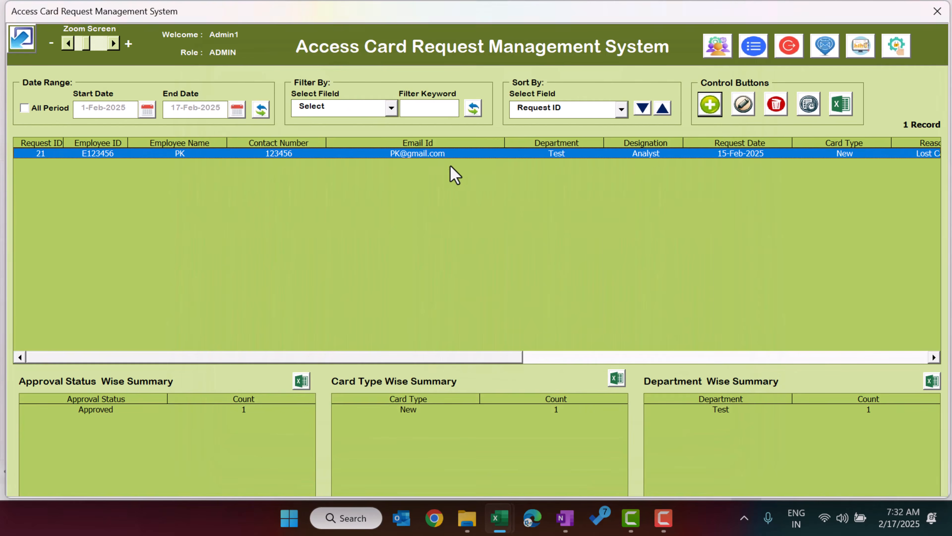
drag(494, 358, 787, 368)
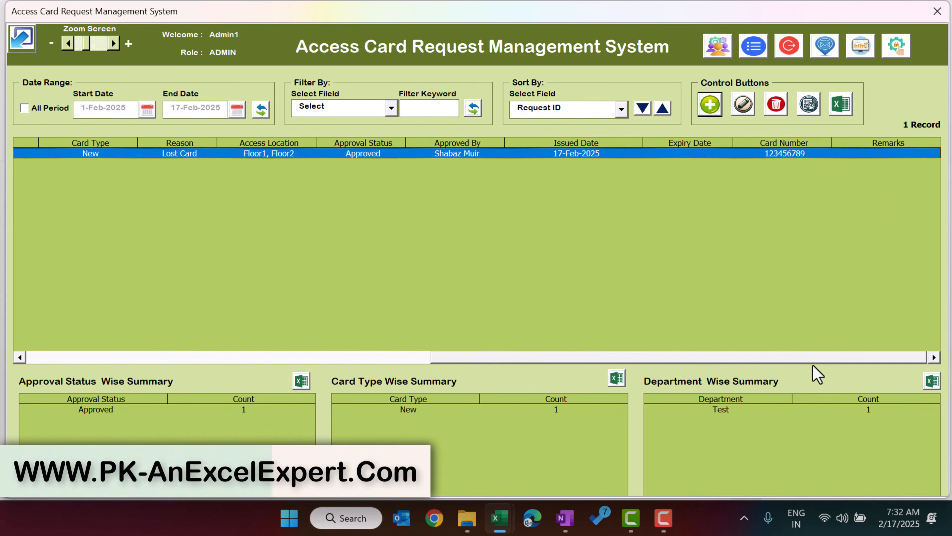
drag(813, 360, 292, 302)
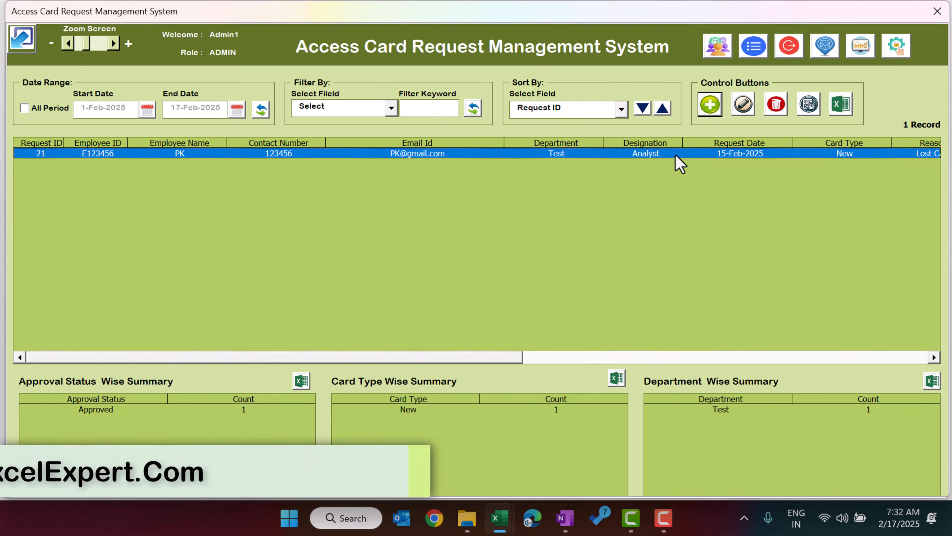
Step: Open request 21's transaction history and compare its Pending and Approved entries
click(810, 114)
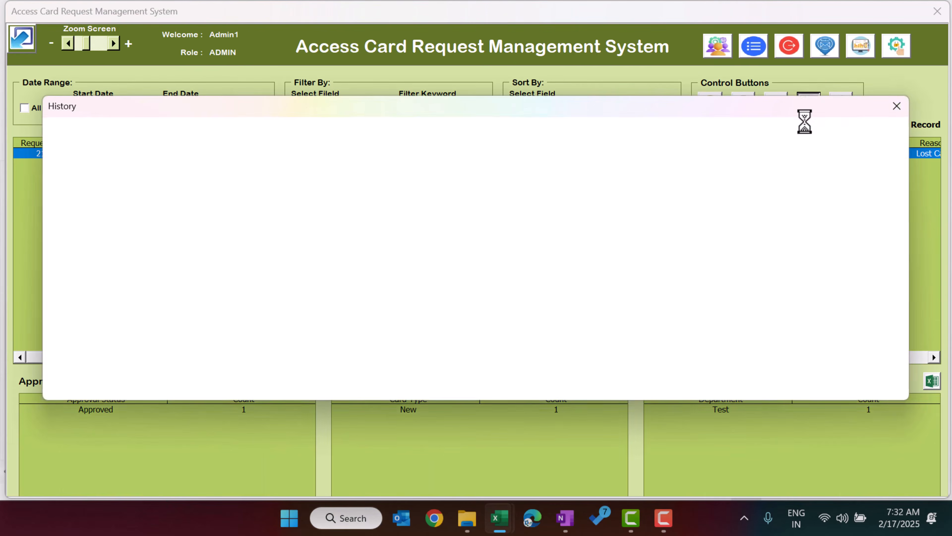
click(184, 220)
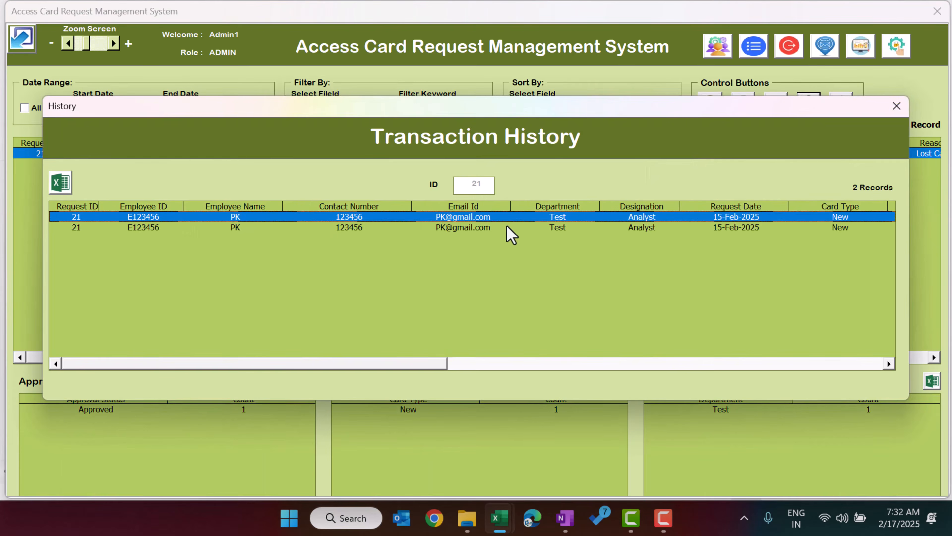
click(473, 228)
drag(376, 364, 696, 390)
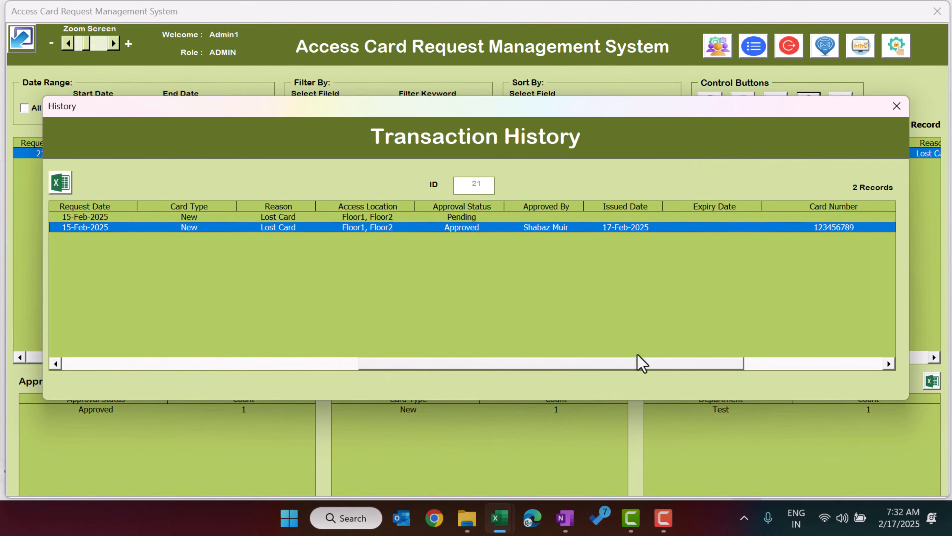
click(473, 216)
click(469, 228)
Step: Check the Updated By and TimeStamp of both entries, then close the history
drag(606, 366, 794, 378)
click(857, 217)
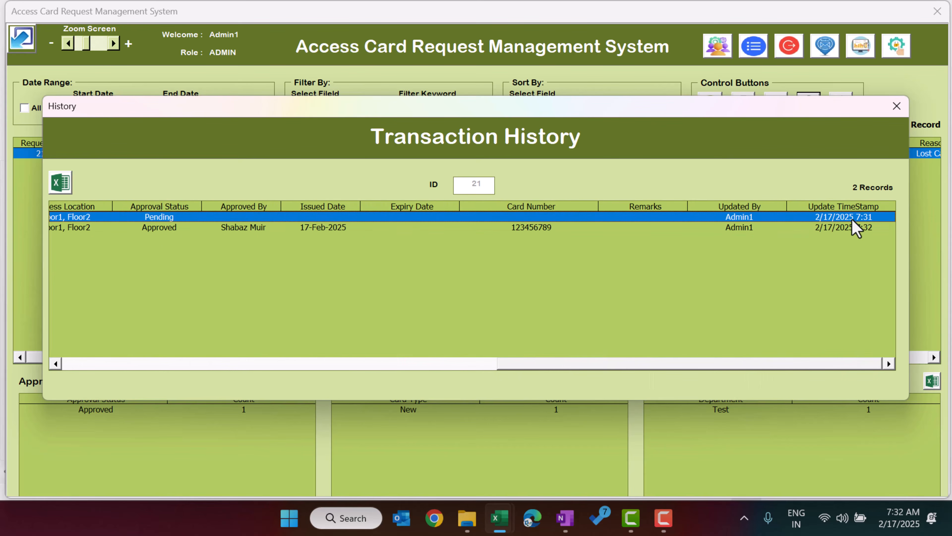
click(853, 228)
click(854, 219)
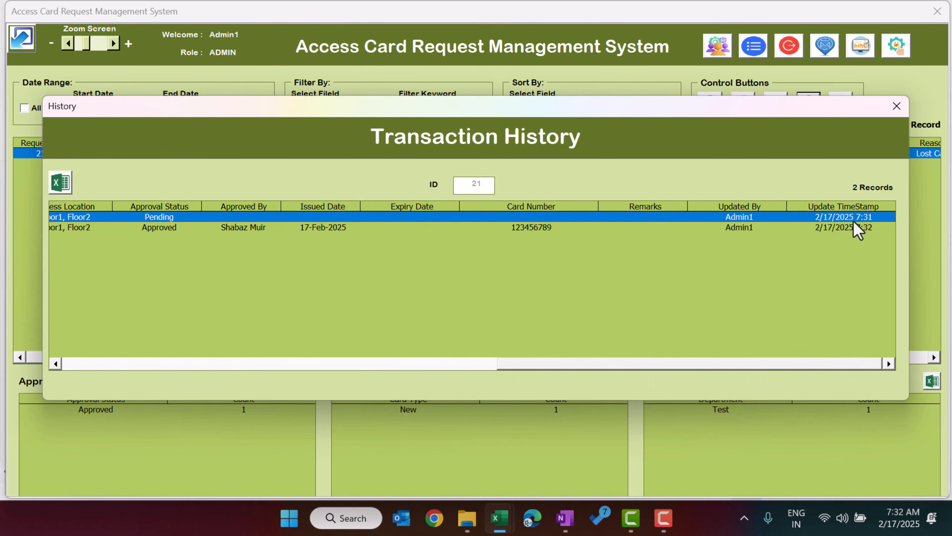
click(843, 227)
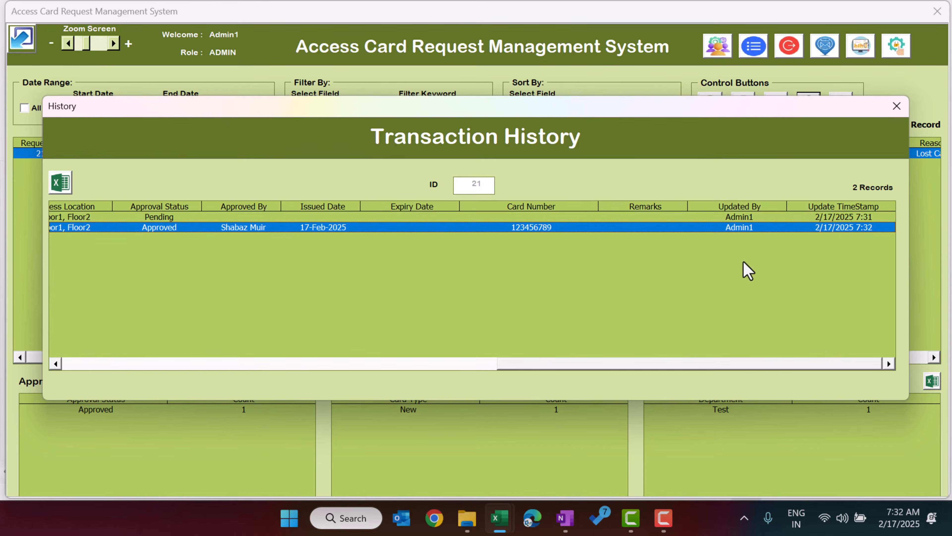
click(745, 217)
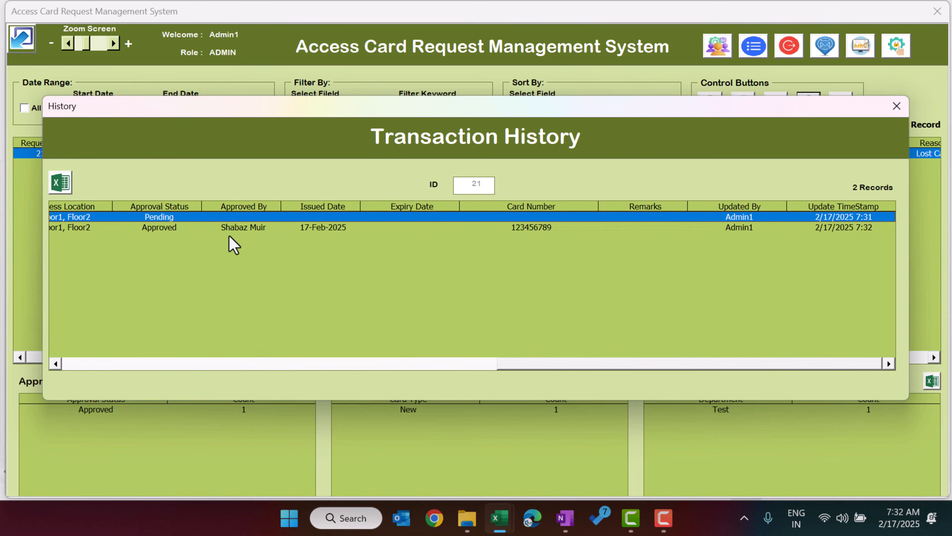
click(259, 227)
click(268, 219)
click(291, 228)
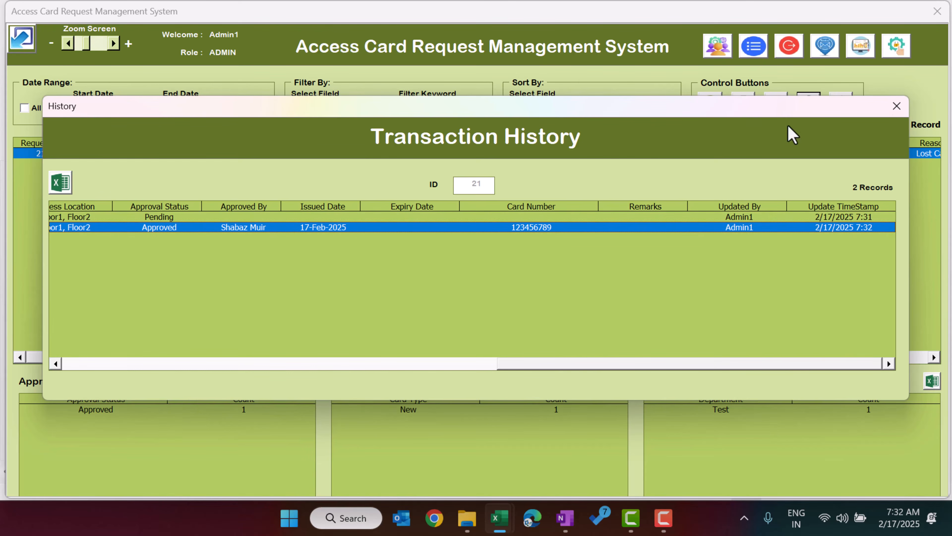
click(897, 106)
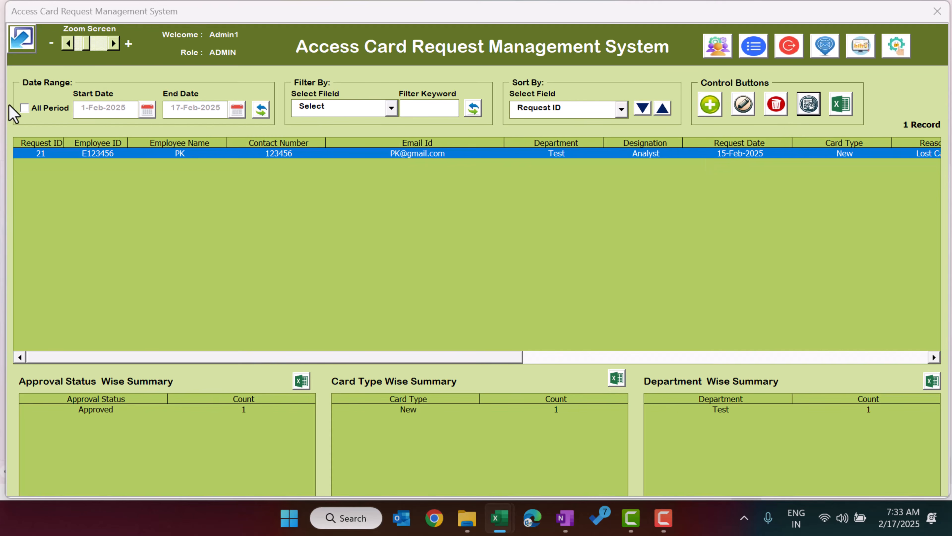
Step: Show all periods, export the 20 requests to a new workbook, and close it unsaved
click(25, 108)
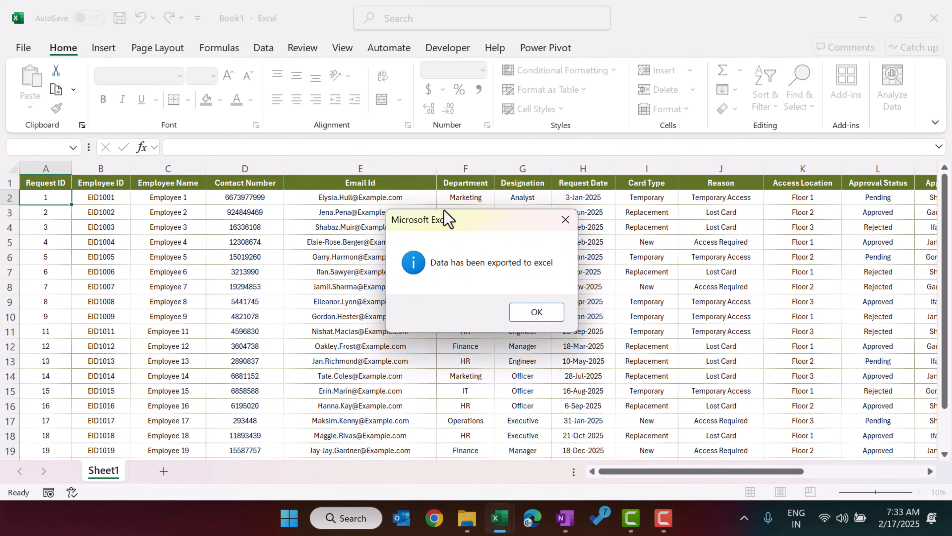
click(551, 311)
click(587, 230)
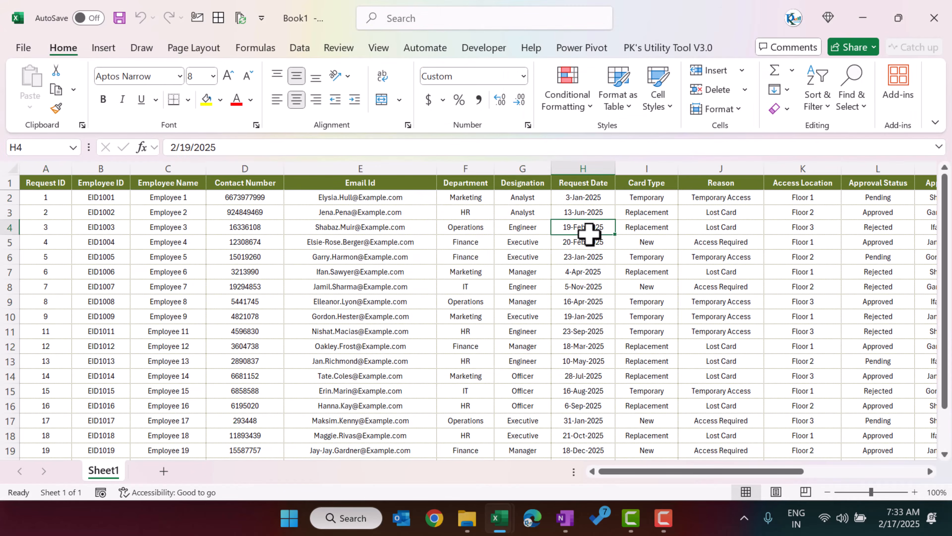
key(ctrl+Up)
key(ctrl+Right)
key(Left)
key(Left)
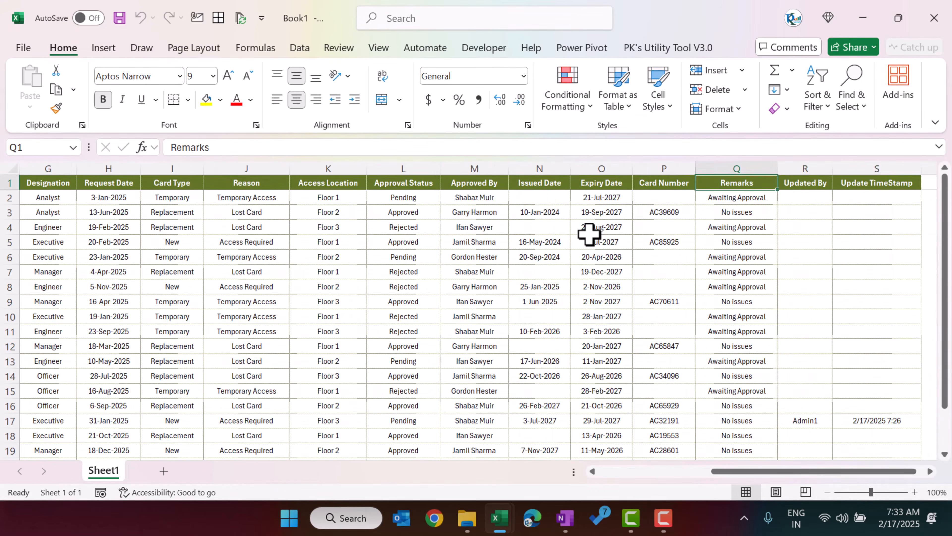
key(ctrl+w)
click(540, 338)
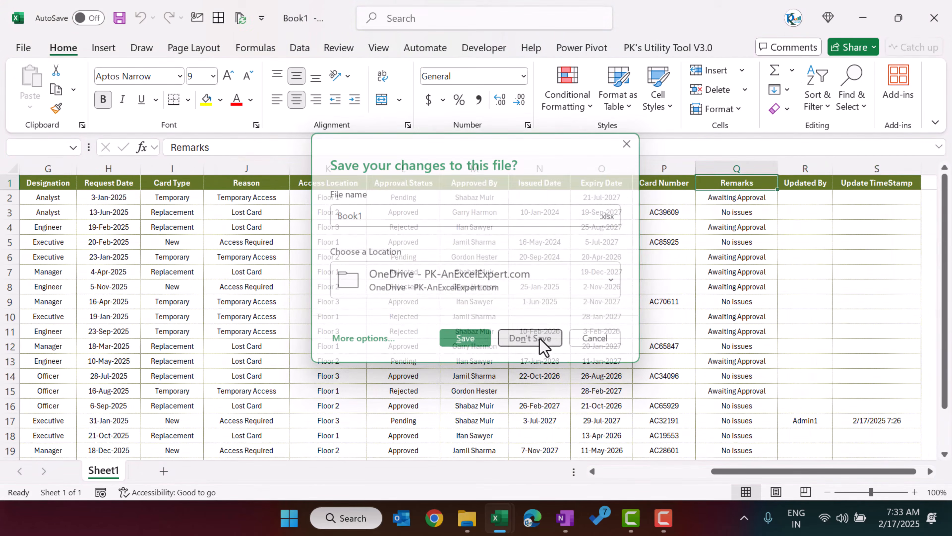
Step: Export the approval status summary to a workbook and close it without saving
drag(293, 172, 507, 203)
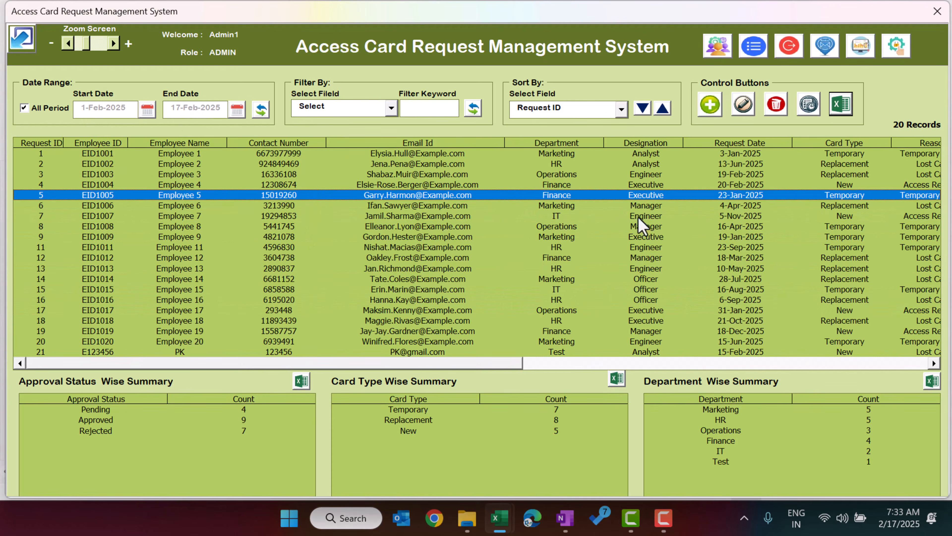
click(118, 427)
click(301, 380)
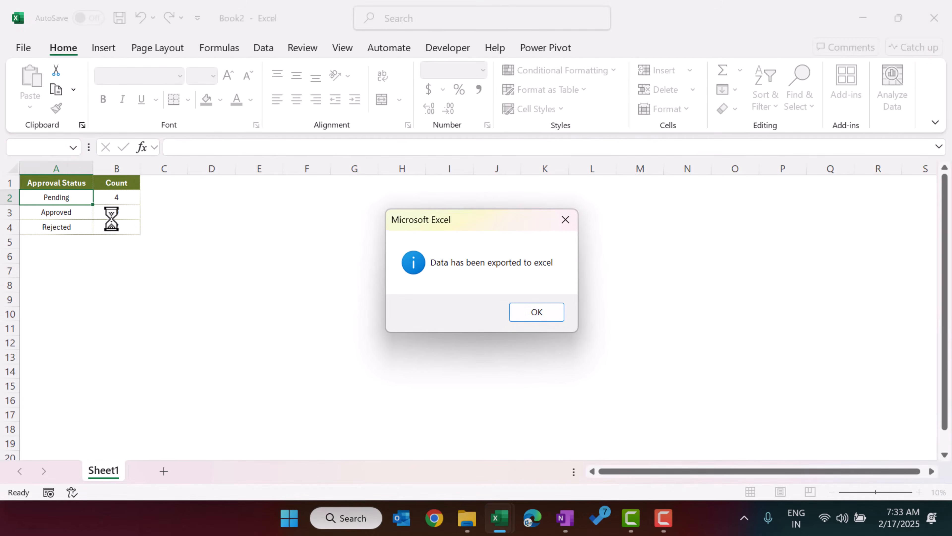
click(552, 315)
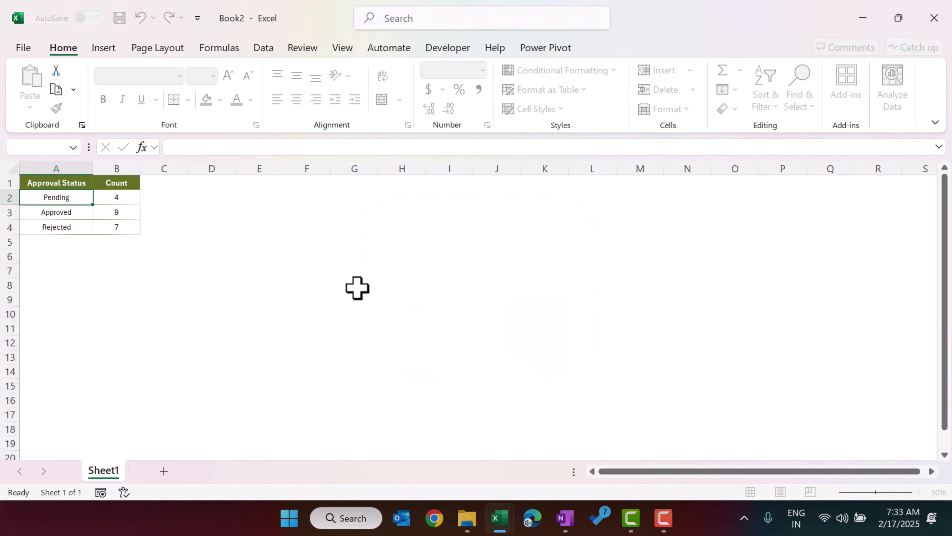
click(387, 284)
key(ctrl+w)
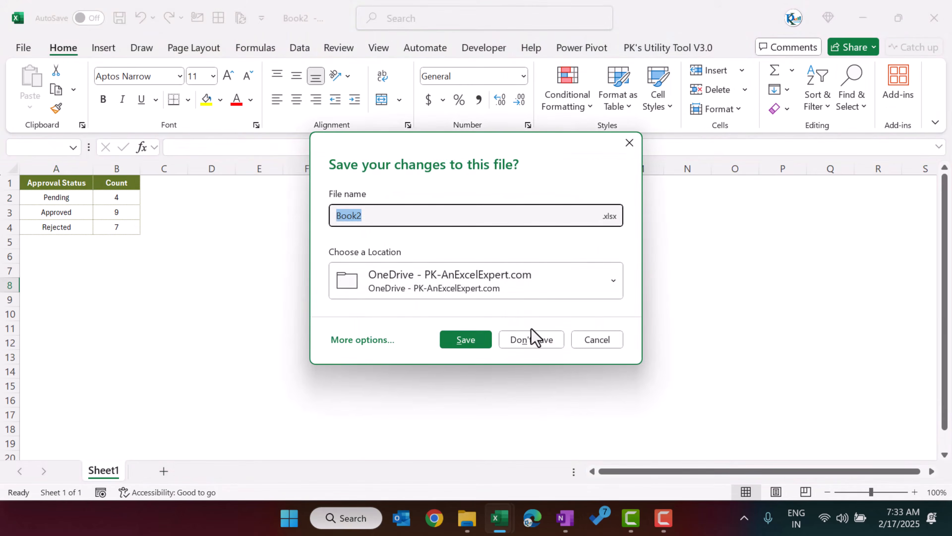
click(532, 337)
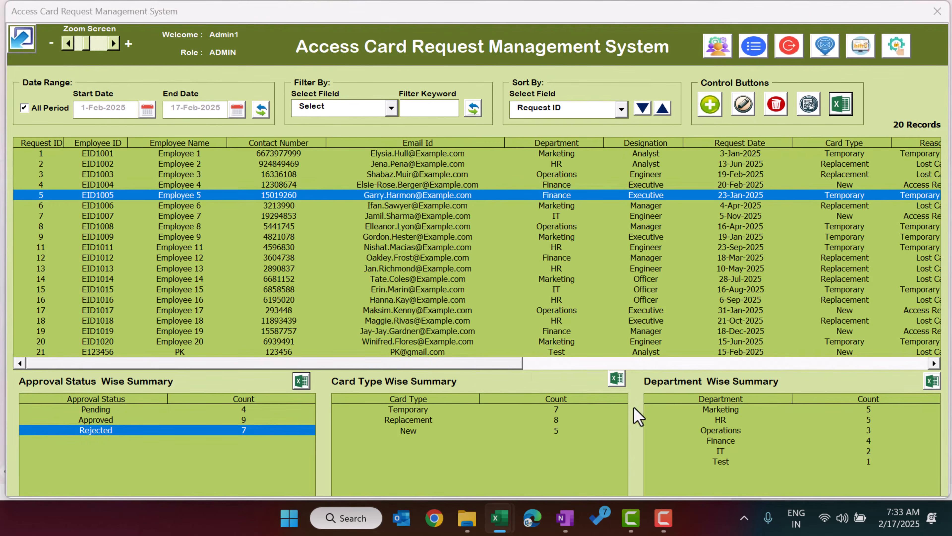
click(583, 408)
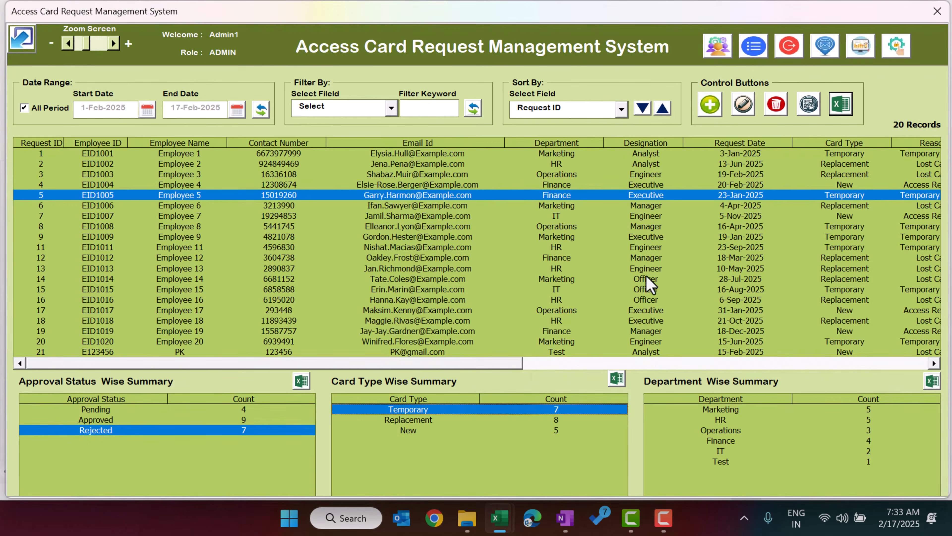
click(643, 226)
click(636, 166)
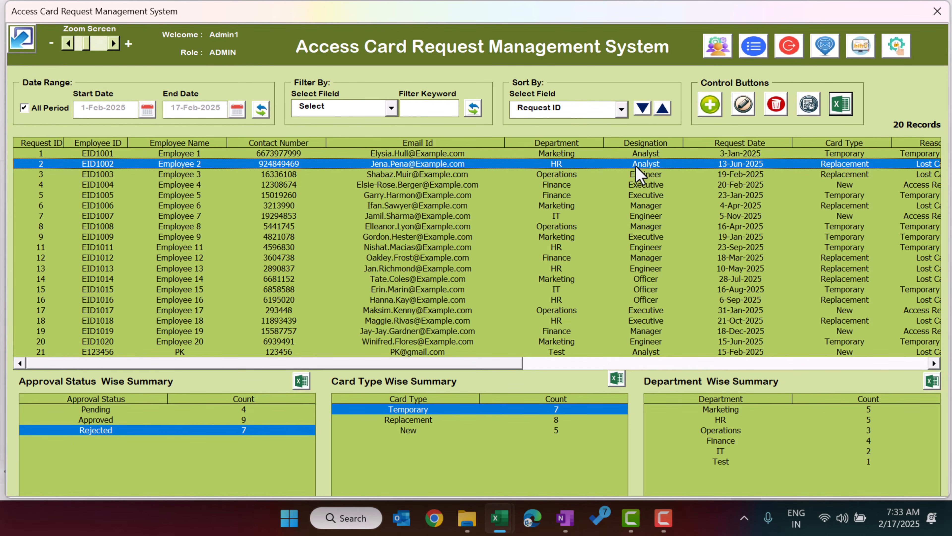
click(717, 47)
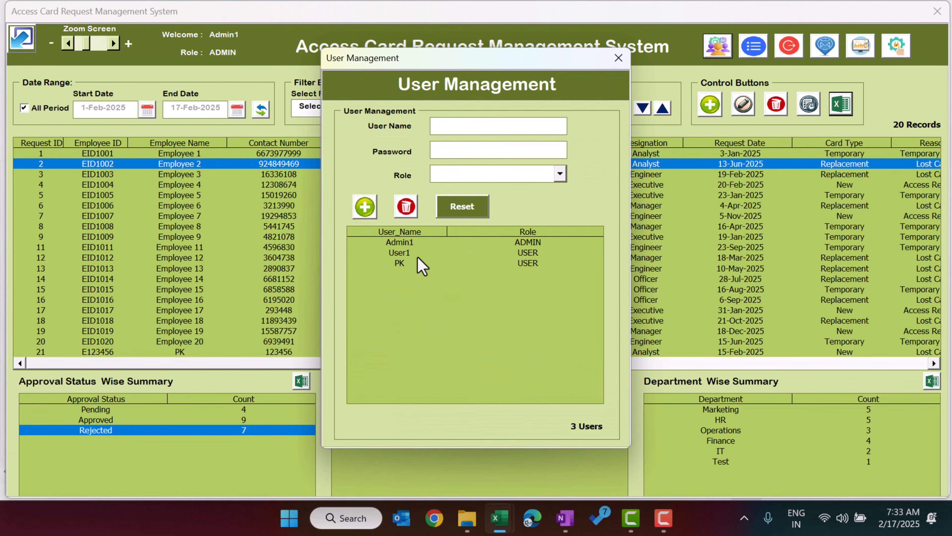
click(415, 256)
click(396, 264)
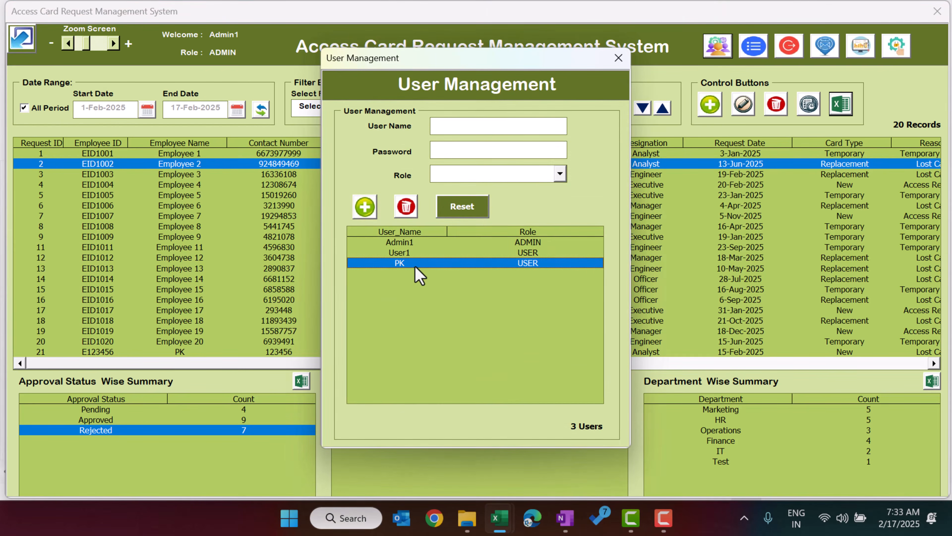
click(617, 58)
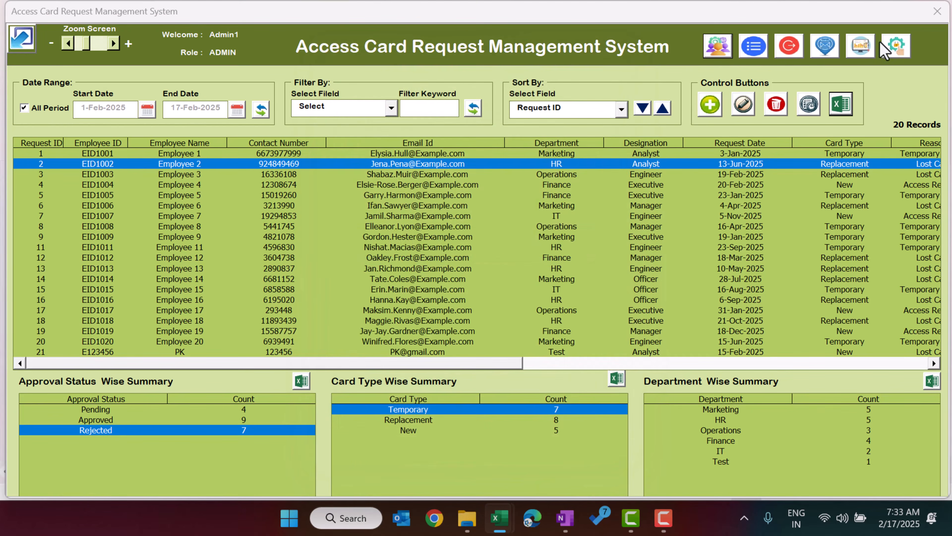
Step: Exit the admin session and log in with a USER-role account's credentials
click(788, 47)
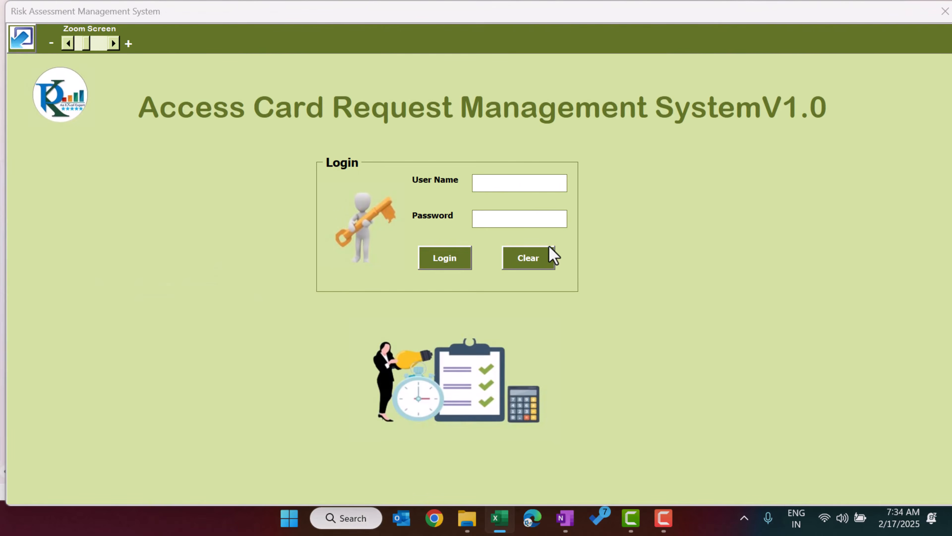
click(491, 182)
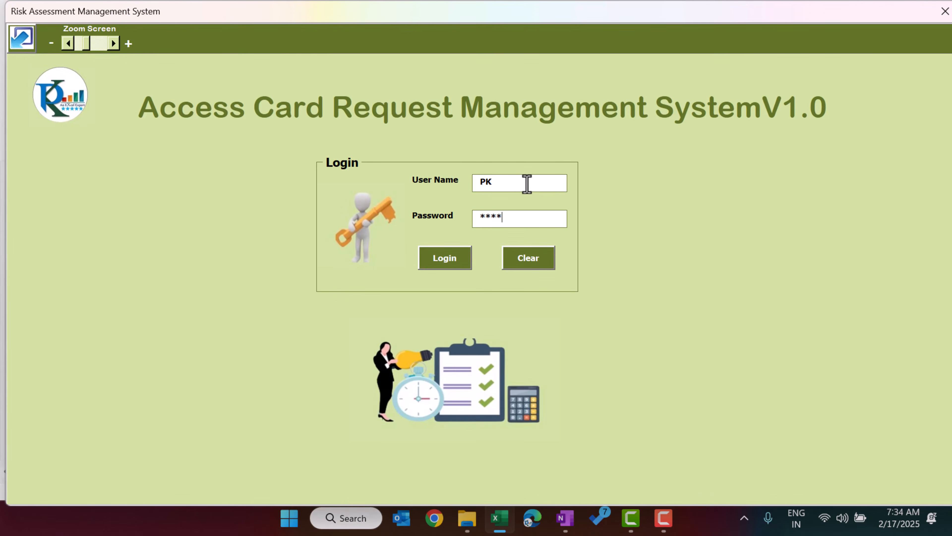
key(Return)
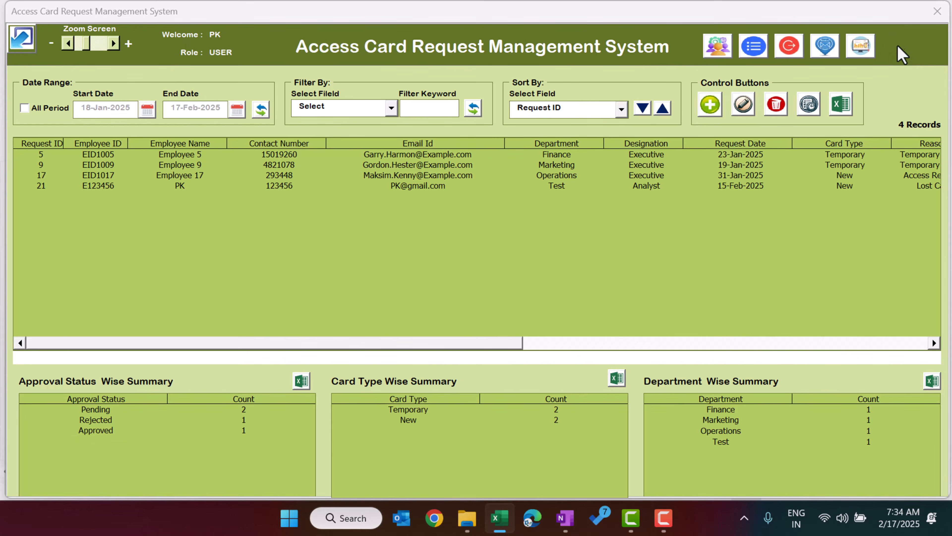
click(718, 45)
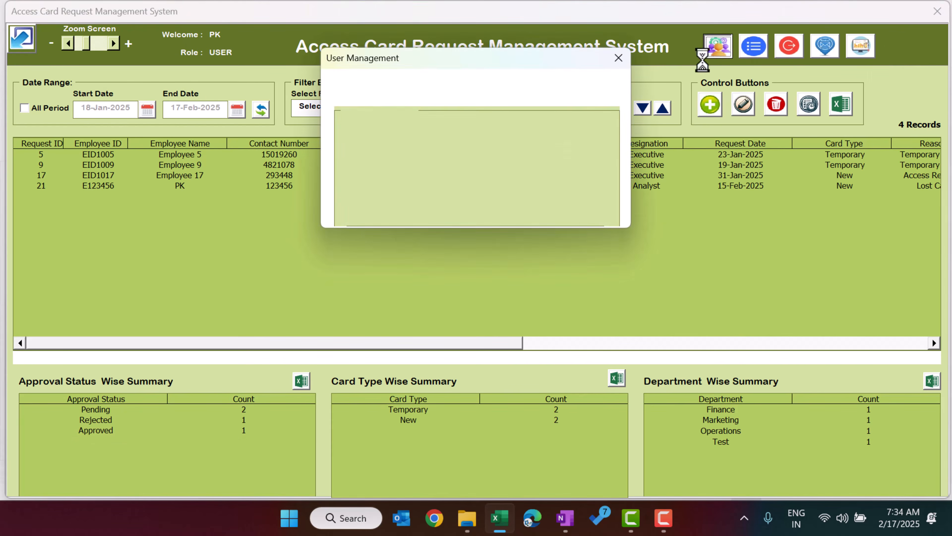
drag(457, 148, 412, 148)
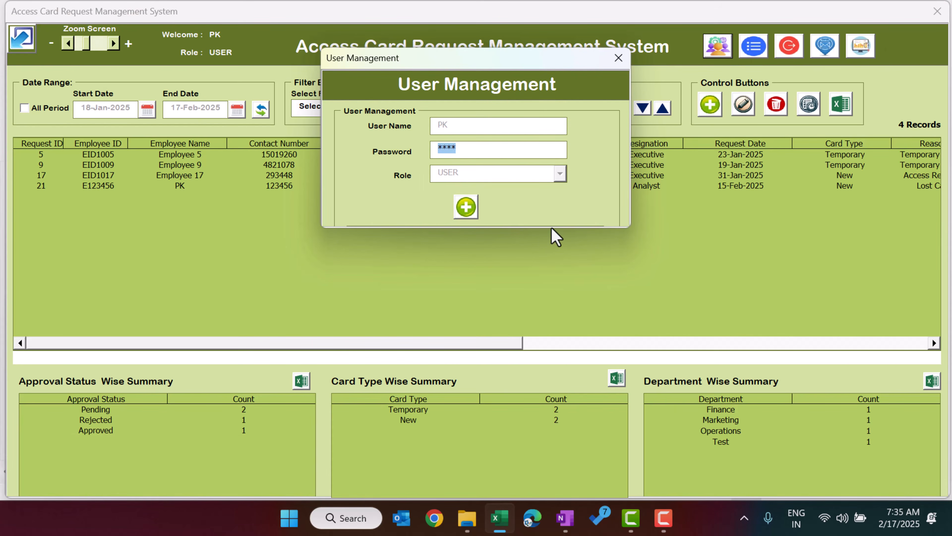
click(619, 59)
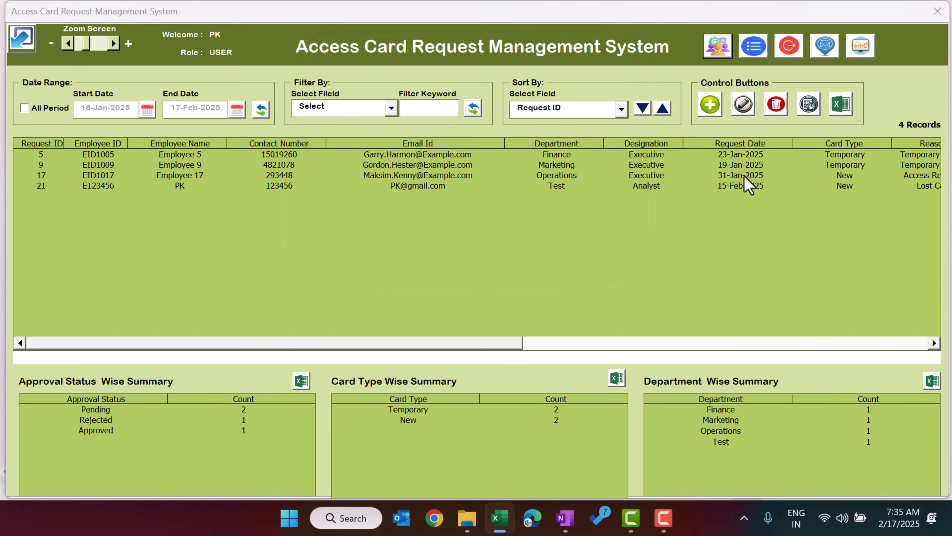
click(744, 175)
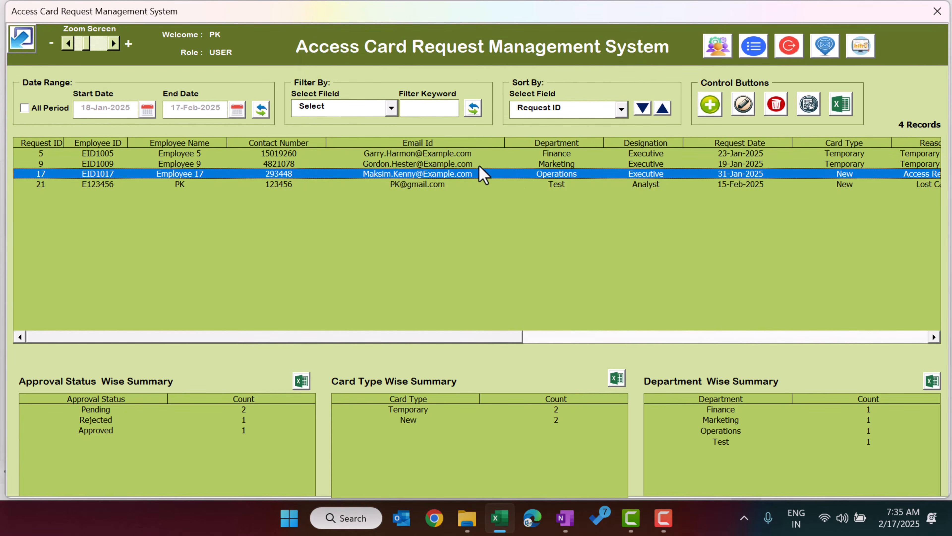
click(449, 187)
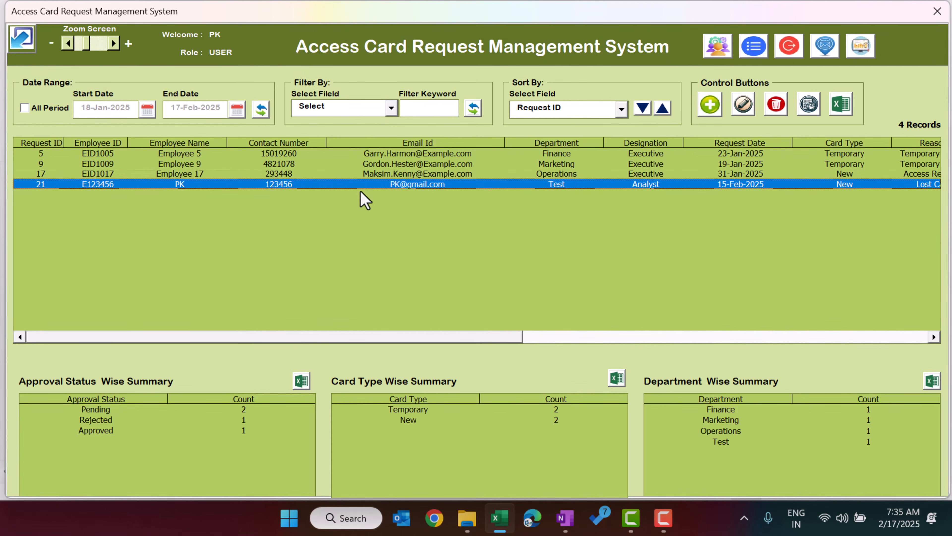
click(747, 111)
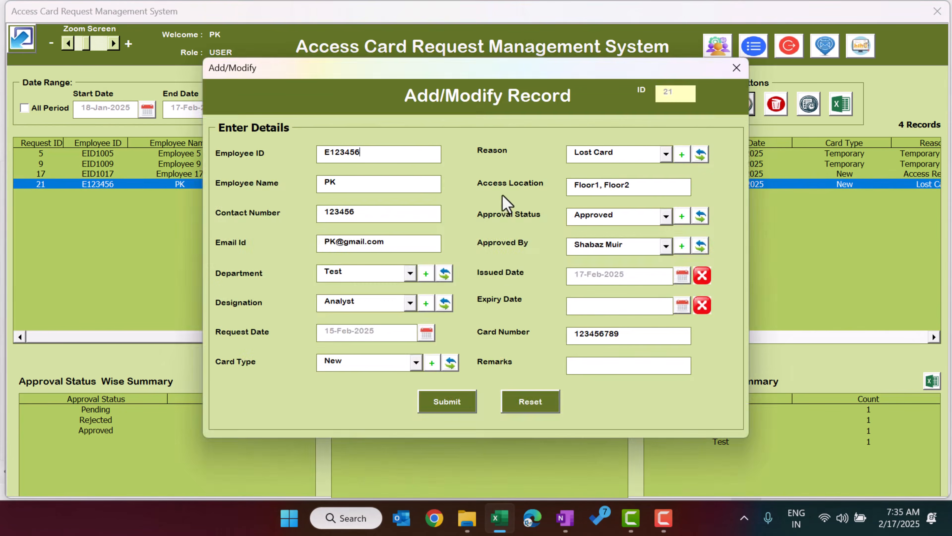
click(737, 68)
click(776, 105)
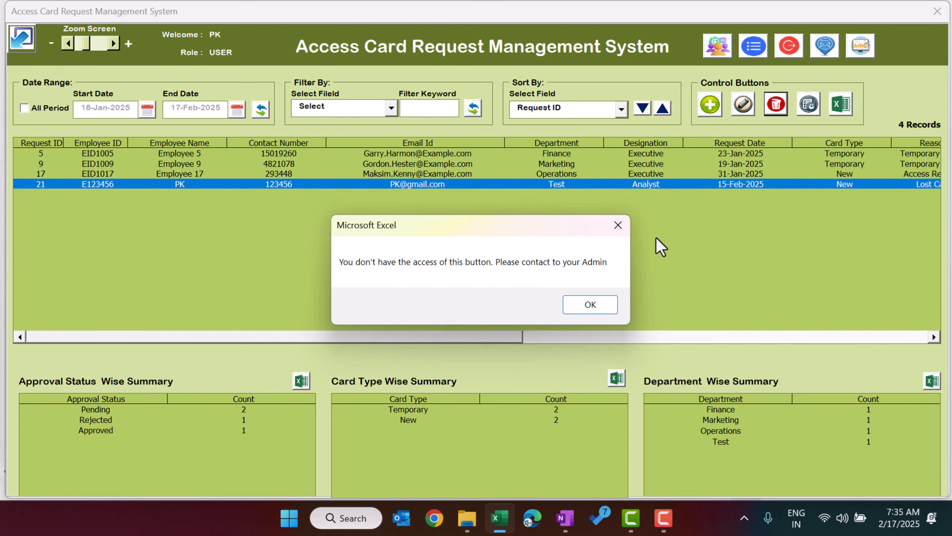
click(618, 226)
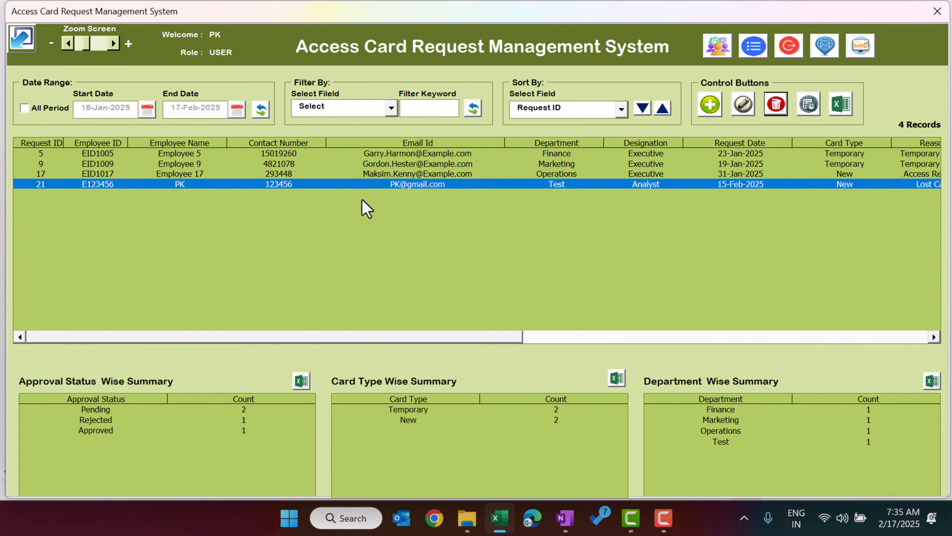
click(423, 175)
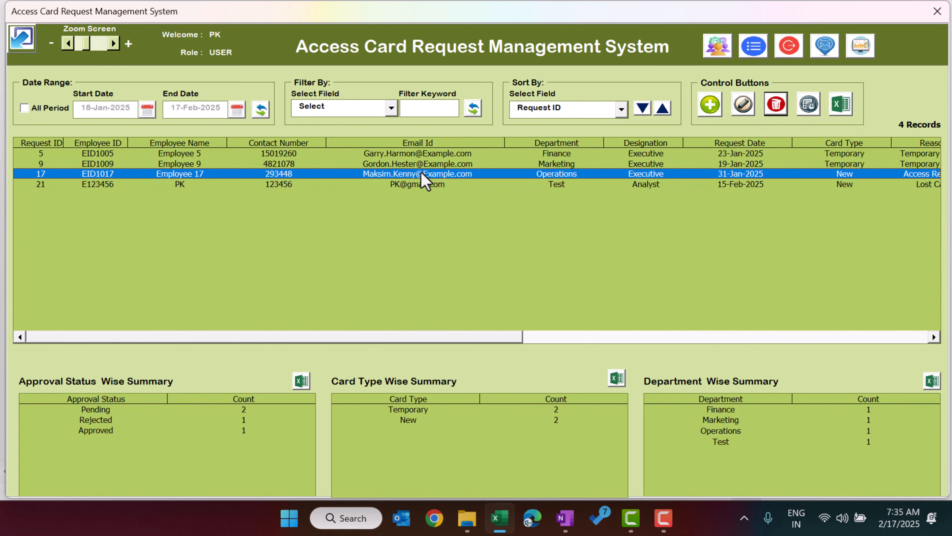